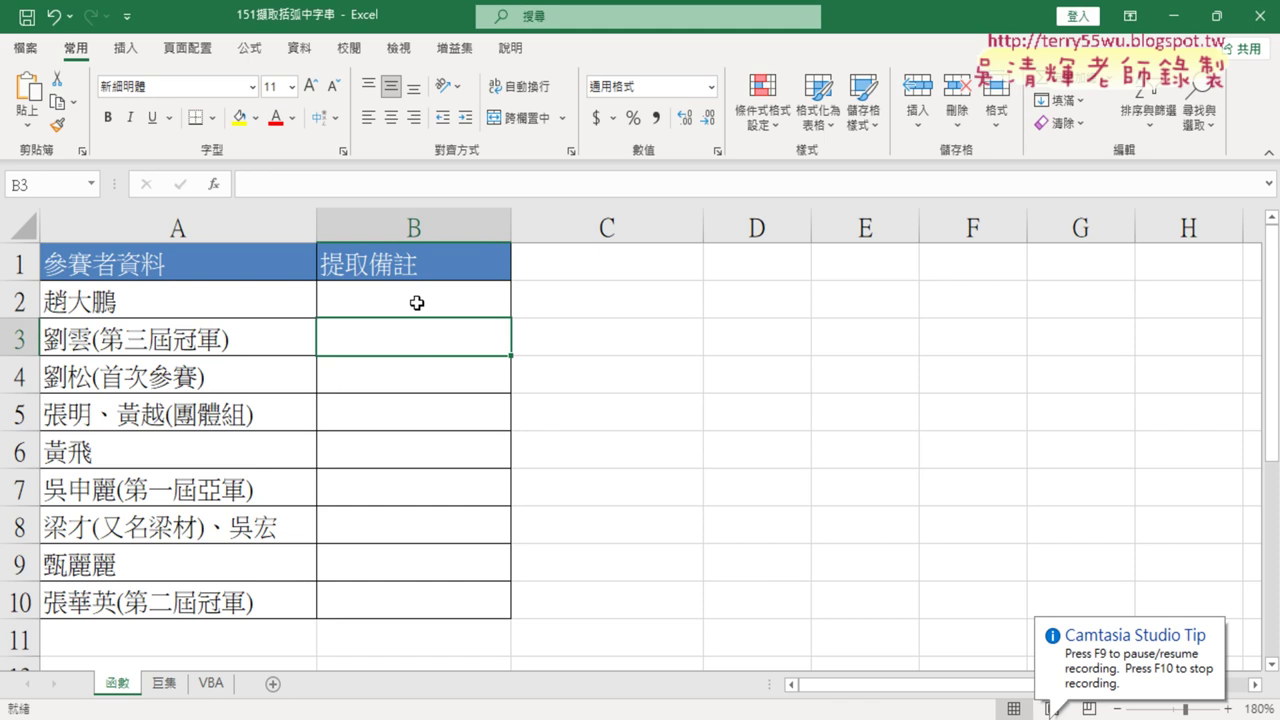
Step: Enter =FIND("(",A3) in B3 with the function dialog, returning 3
{"action": "left_click", "coordinate": [416, 302]}
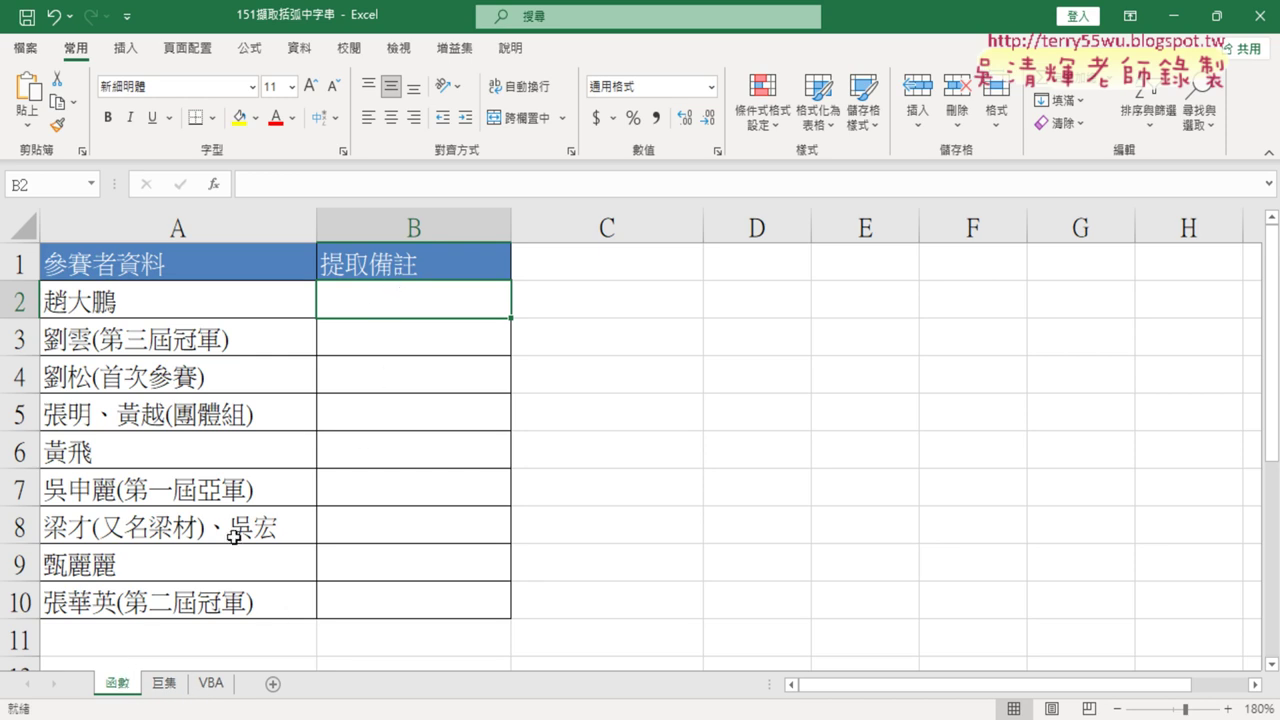
{"action": "left_click", "coordinate": [405, 339]}
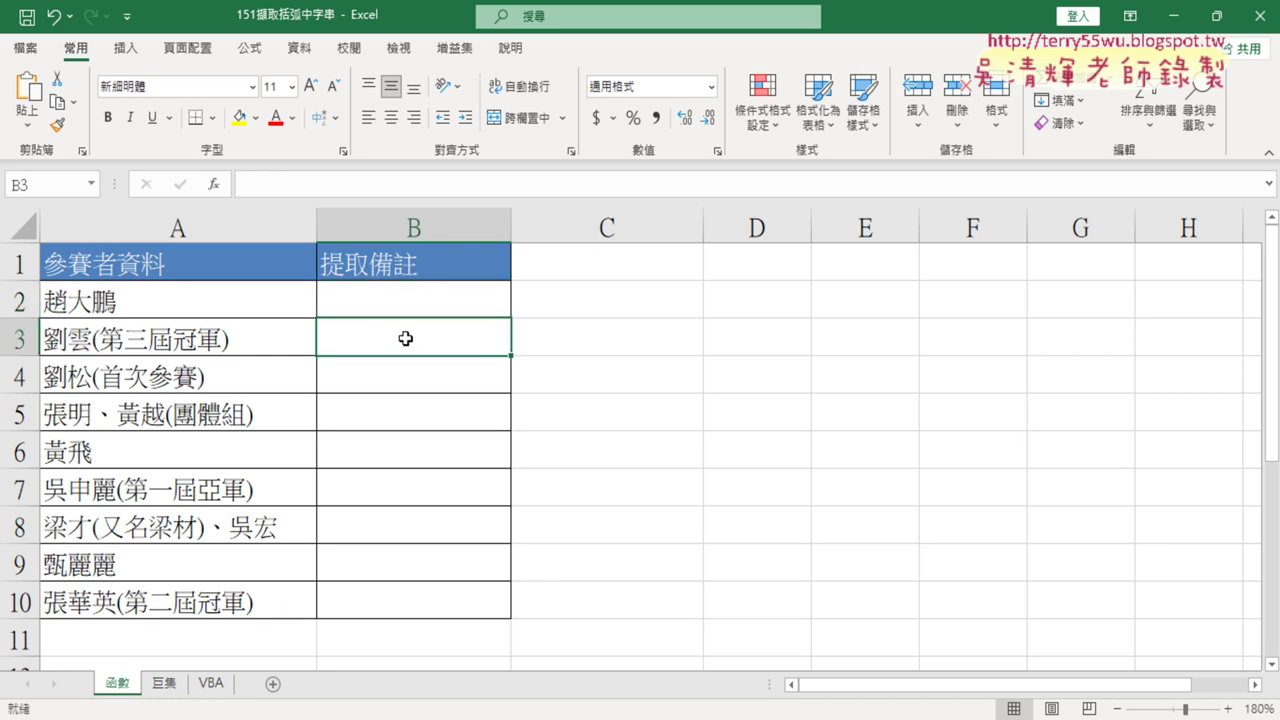
{"action": "left_click", "coordinate": [213, 184]}
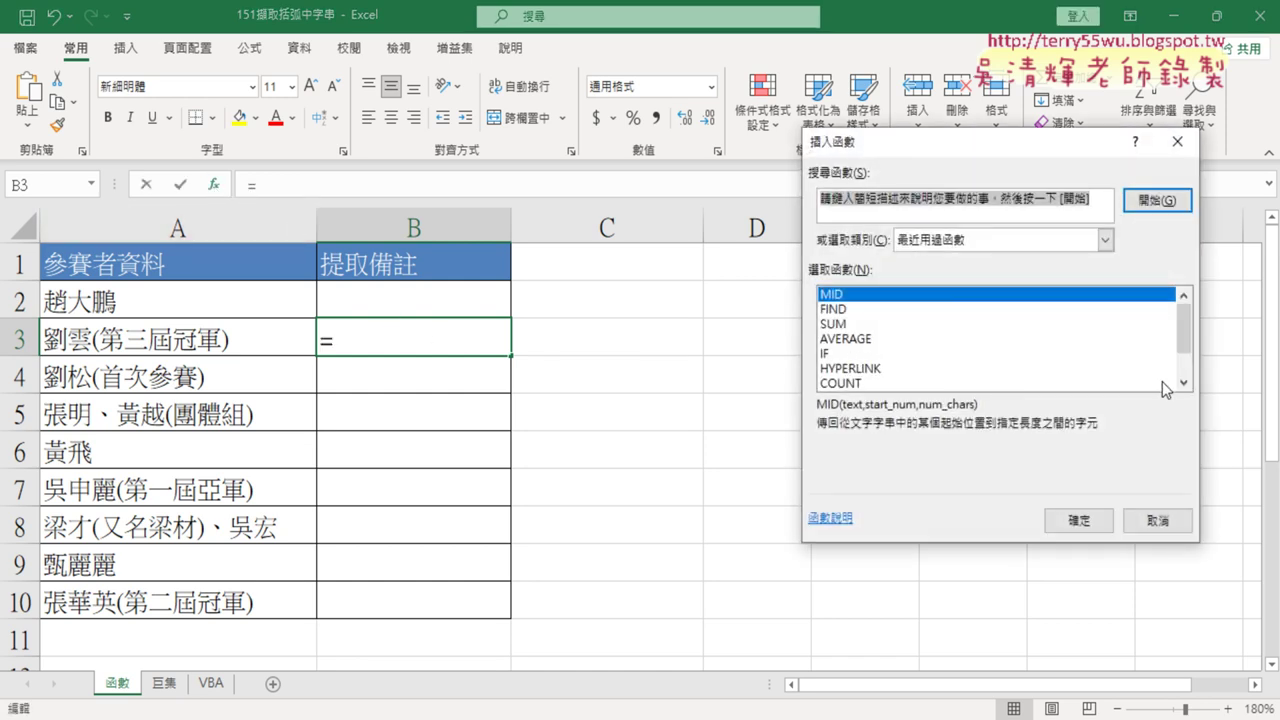
{"action": "left_click", "coordinate": [845, 309]}
{"action": "double_click", "coordinate": [845, 309]}
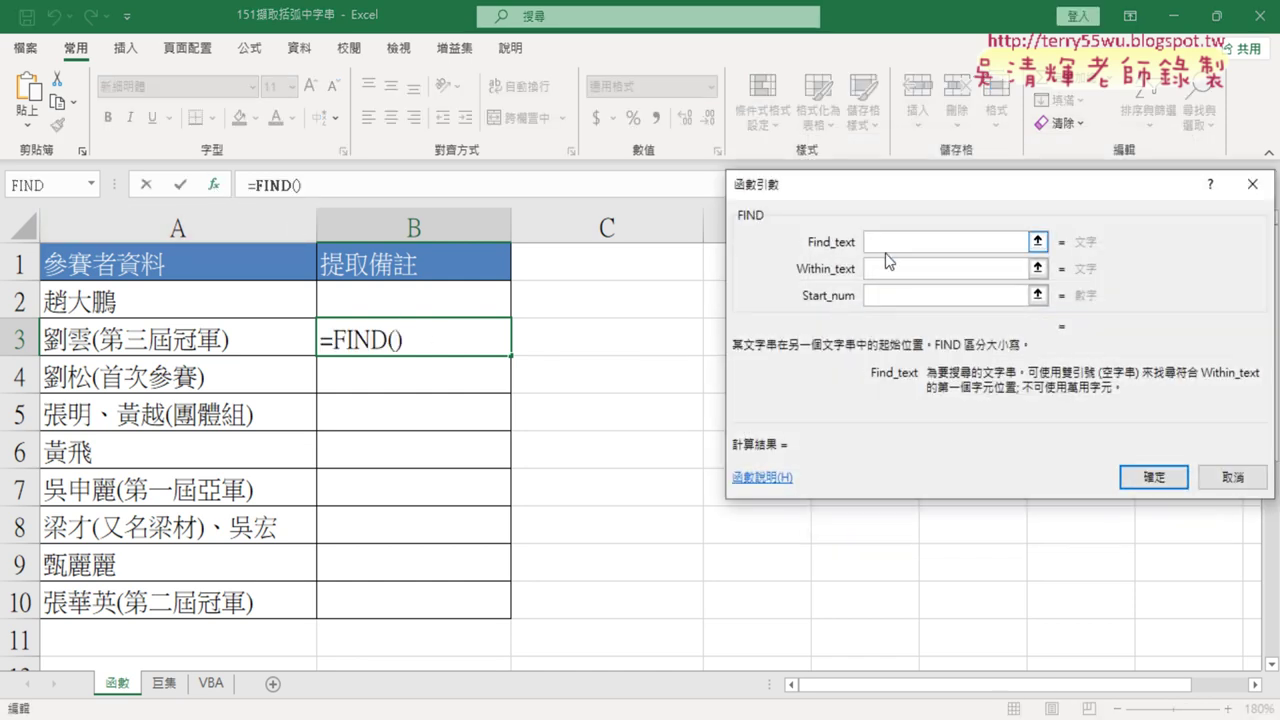
{"action": "type", "text": "("}
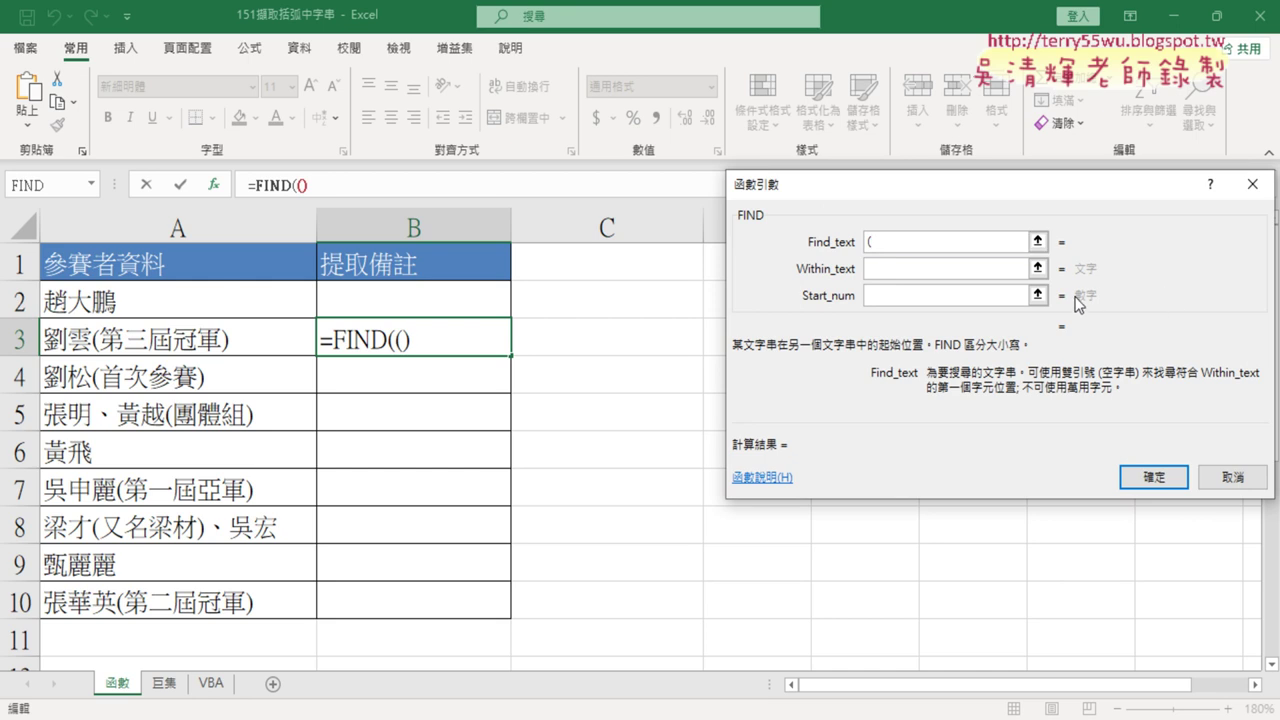
{"action": "left_click", "coordinate": [973, 278]}
{"action": "left_click", "coordinate": [285, 340]}
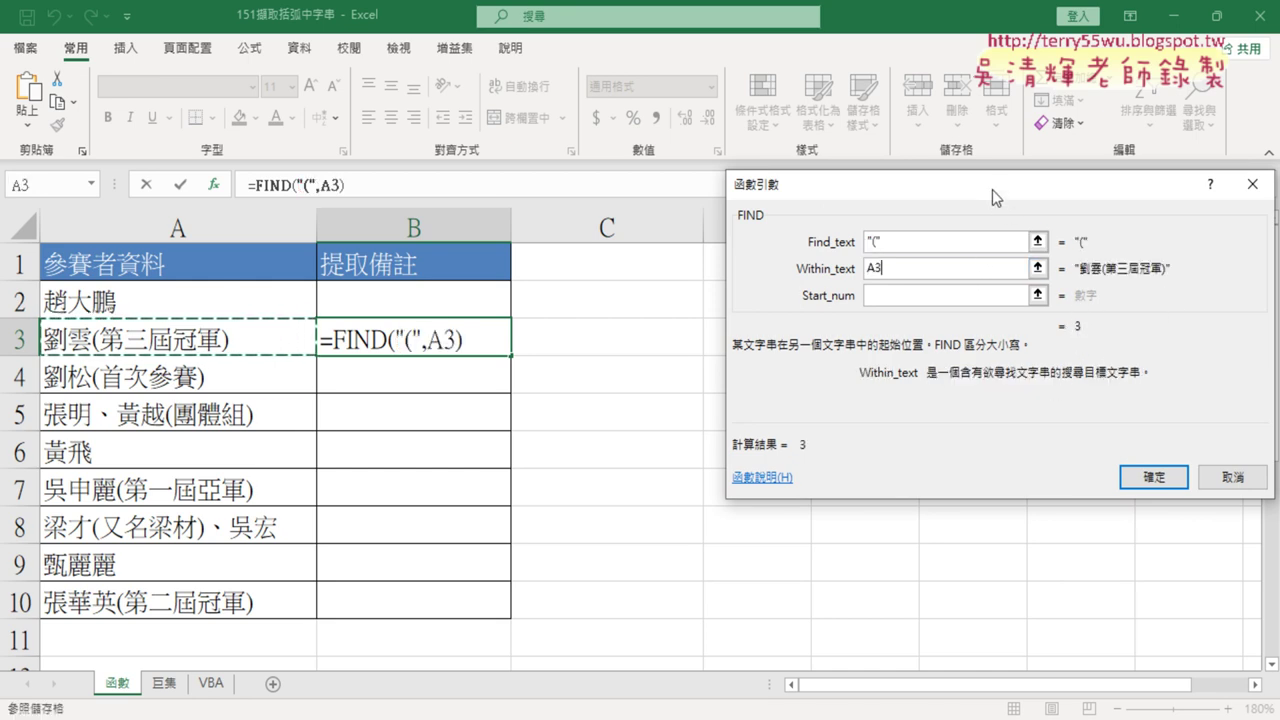
{"action": "left_click_drag", "start_coordinate": [992, 189], "coordinate": [785, 175]}
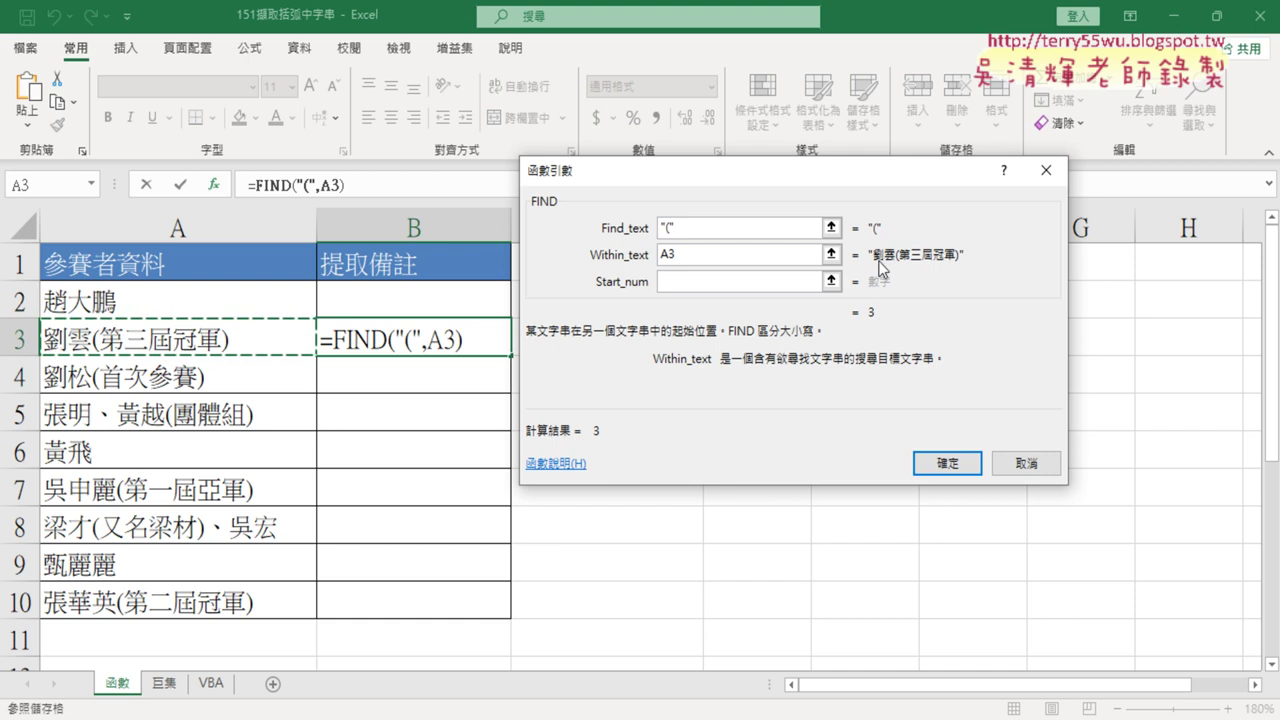
{"action": "left_click", "coordinate": [948, 464]}
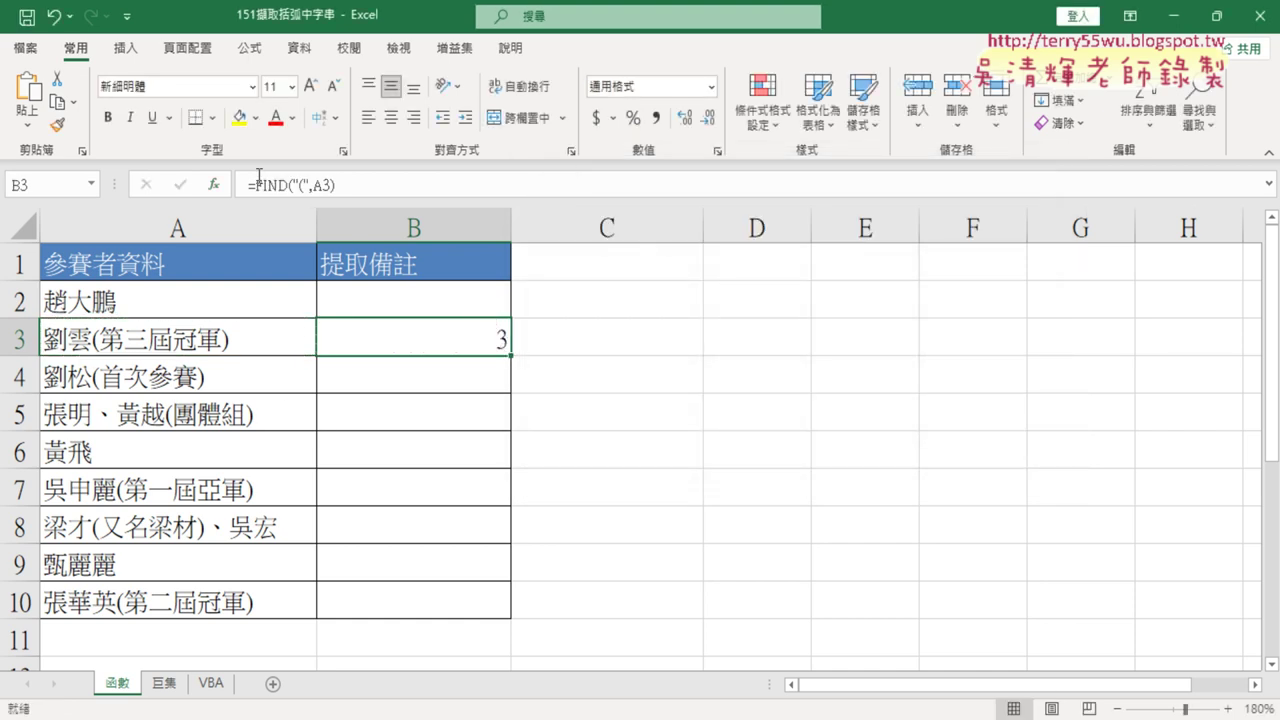
Step: Cut the FIND("(",A3) expression out of B3's formula
{"action": "left_click_drag", "start_coordinate": [258, 183], "coordinate": [335, 185]}
{"action": "right_click", "coordinate": [335, 186]}
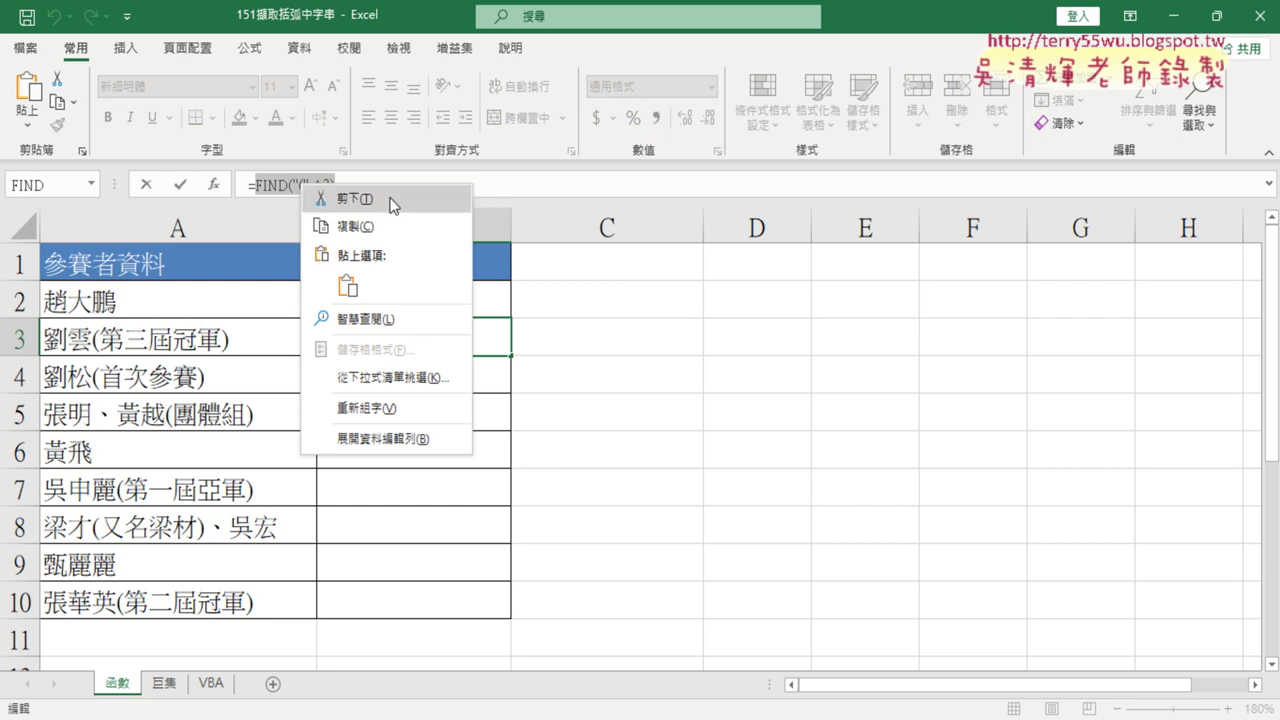
{"action": "left_click", "coordinate": [352, 200]}
Step: Start a MID function in B3 and bring up its arguments
{"action": "left_click", "coordinate": [218, 190]}
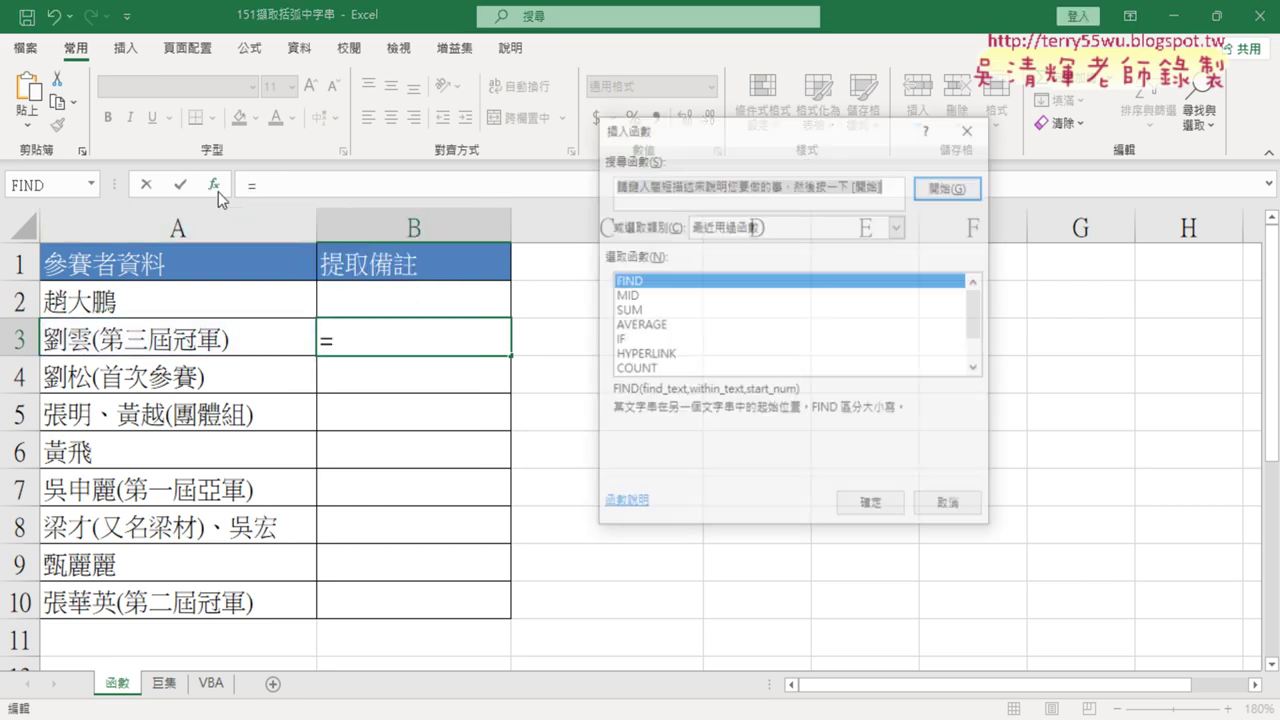
{"action": "left_click", "coordinate": [631, 298]}
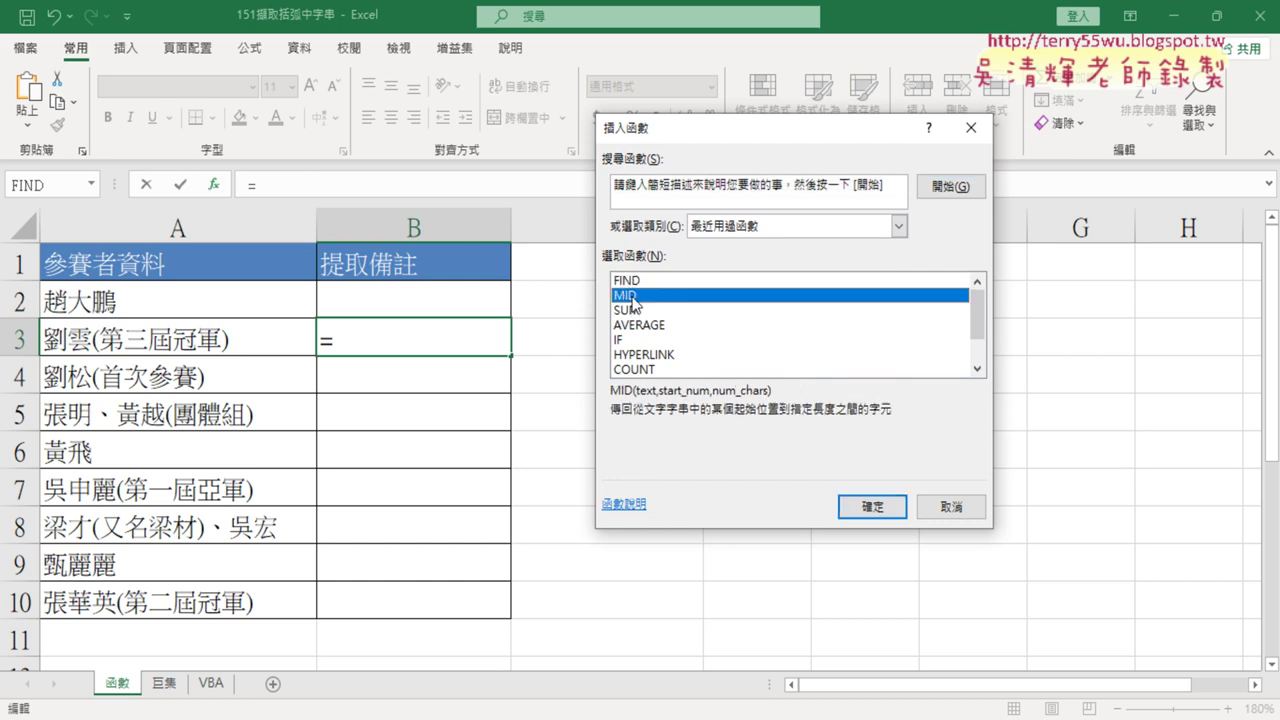
{"action": "left_click", "coordinate": [899, 226]}
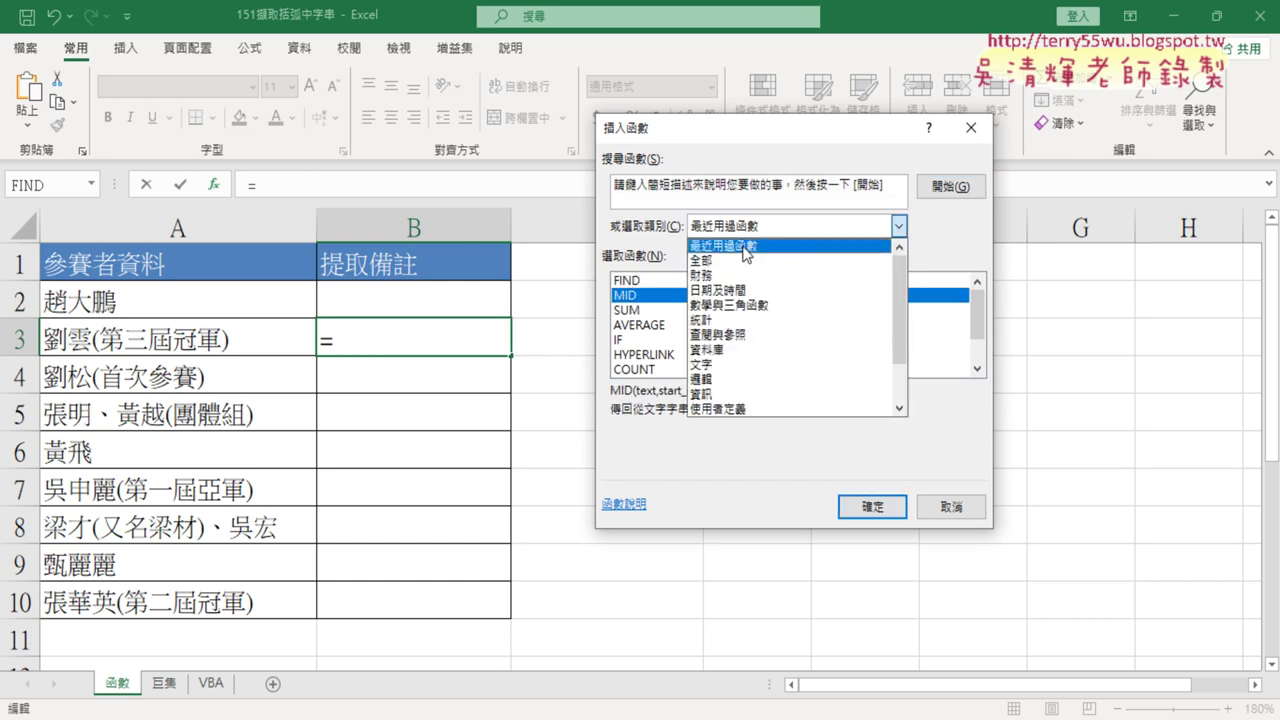
{"action": "left_click", "coordinate": [744, 245]}
{"action": "double_click", "coordinate": [651, 295]}
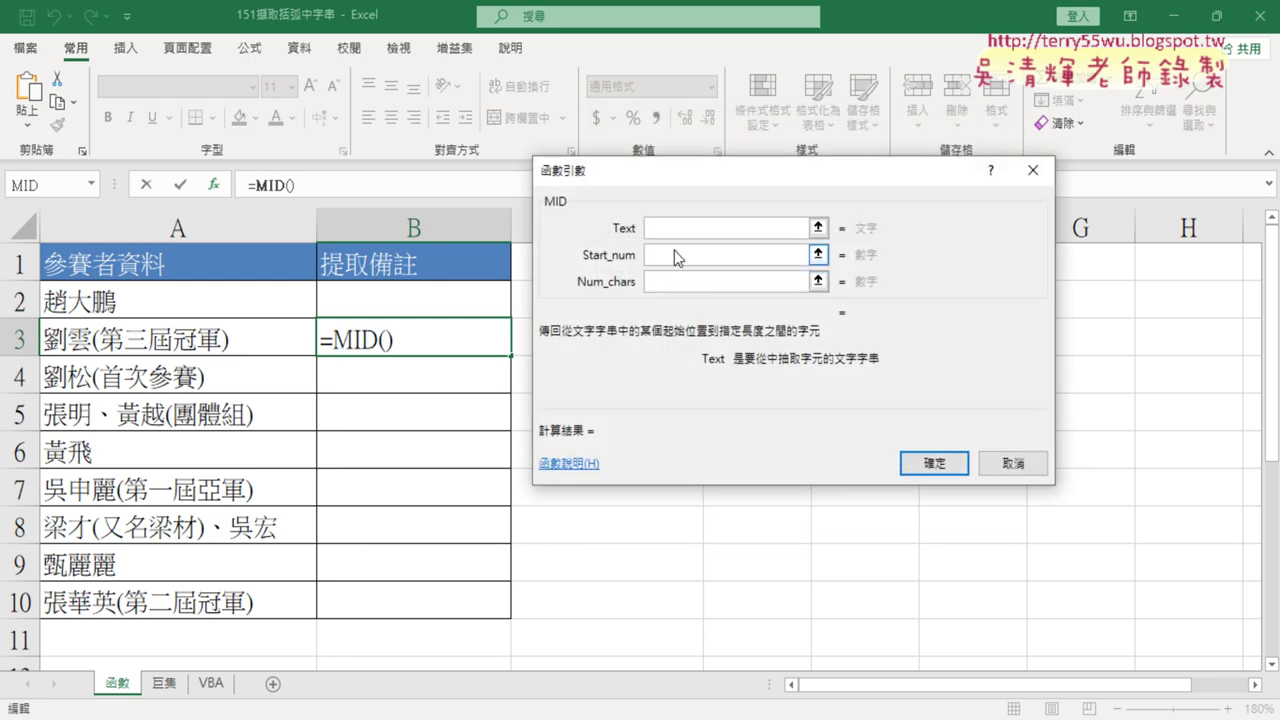
Step: Give MID the text A3 and the start position FIND("(",A3)+1
{"action": "left_click", "coordinate": [244, 350]}
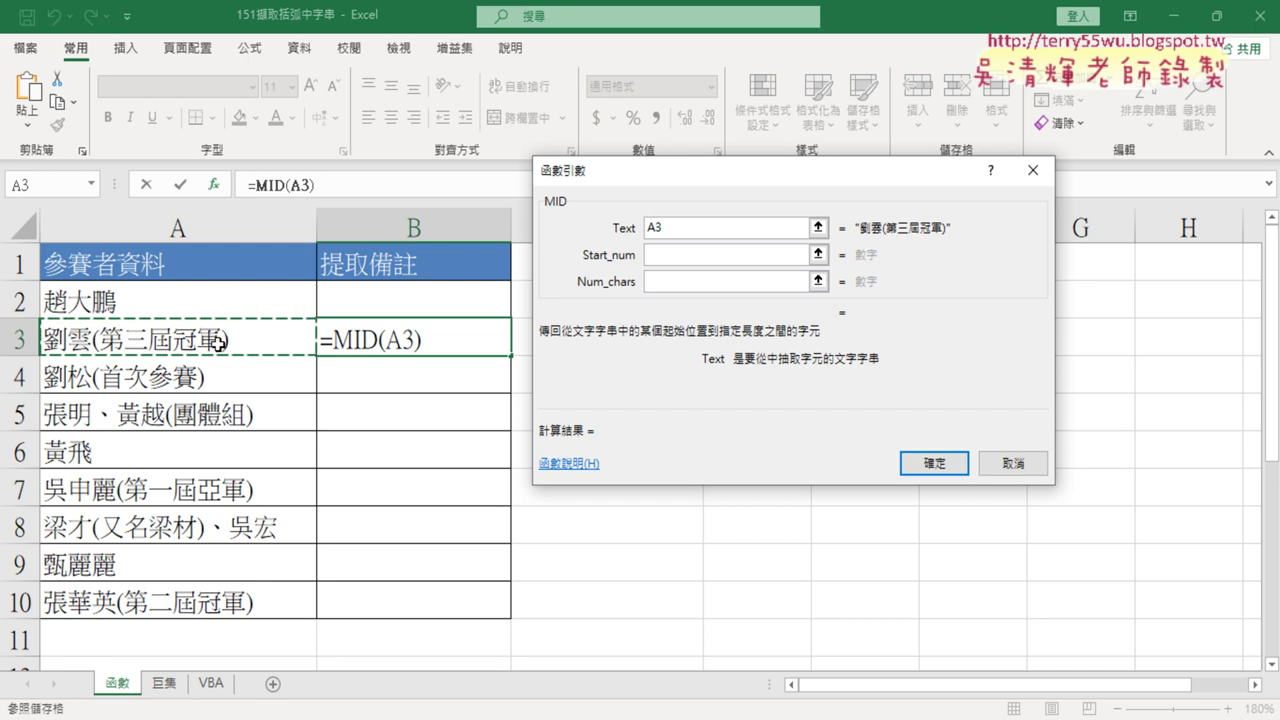
{"action": "left_click", "coordinate": [663, 256]}
{"action": "right_click", "coordinate": [663, 257]}
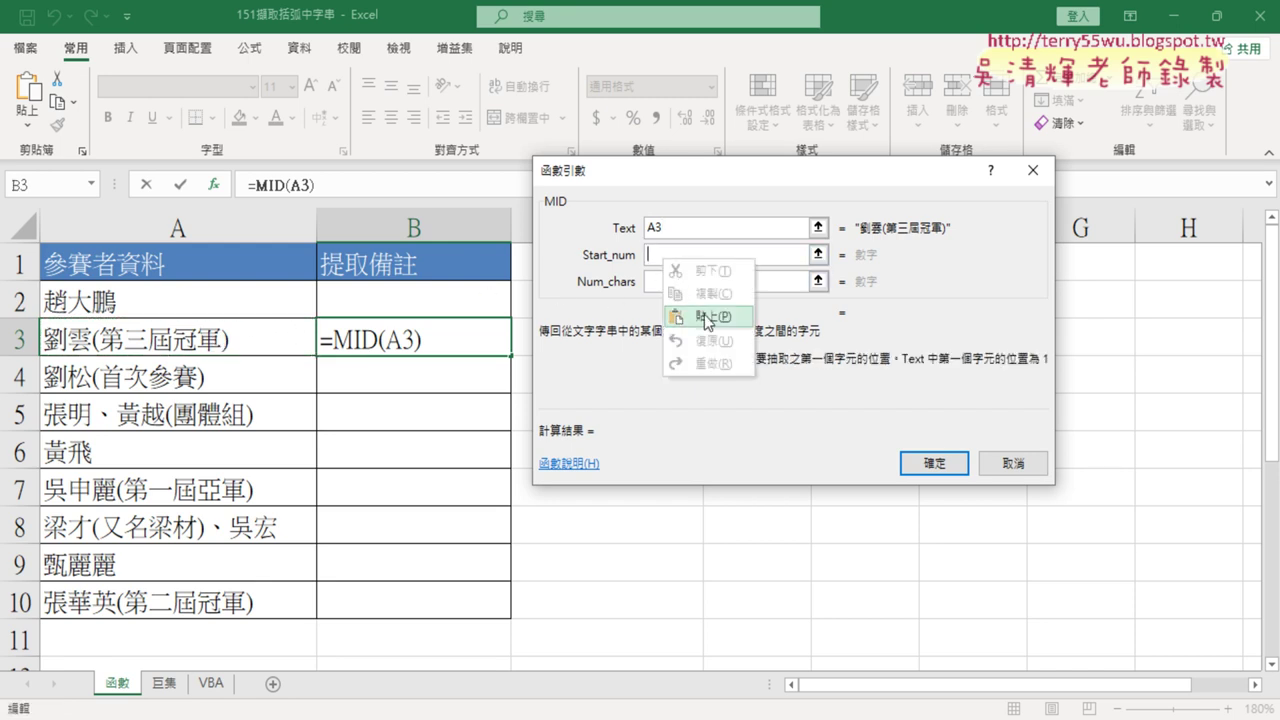
{"action": "left_click", "coordinate": [704, 314]}
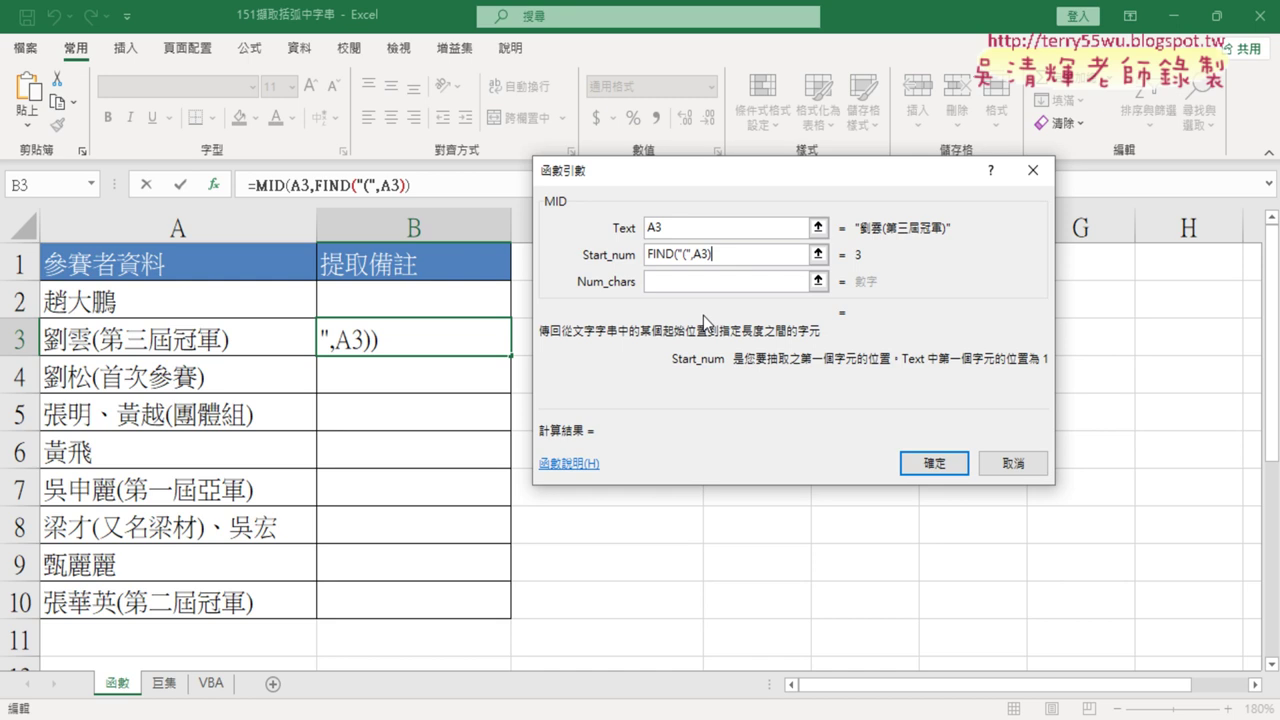
{"action": "type", "text": "+1"}
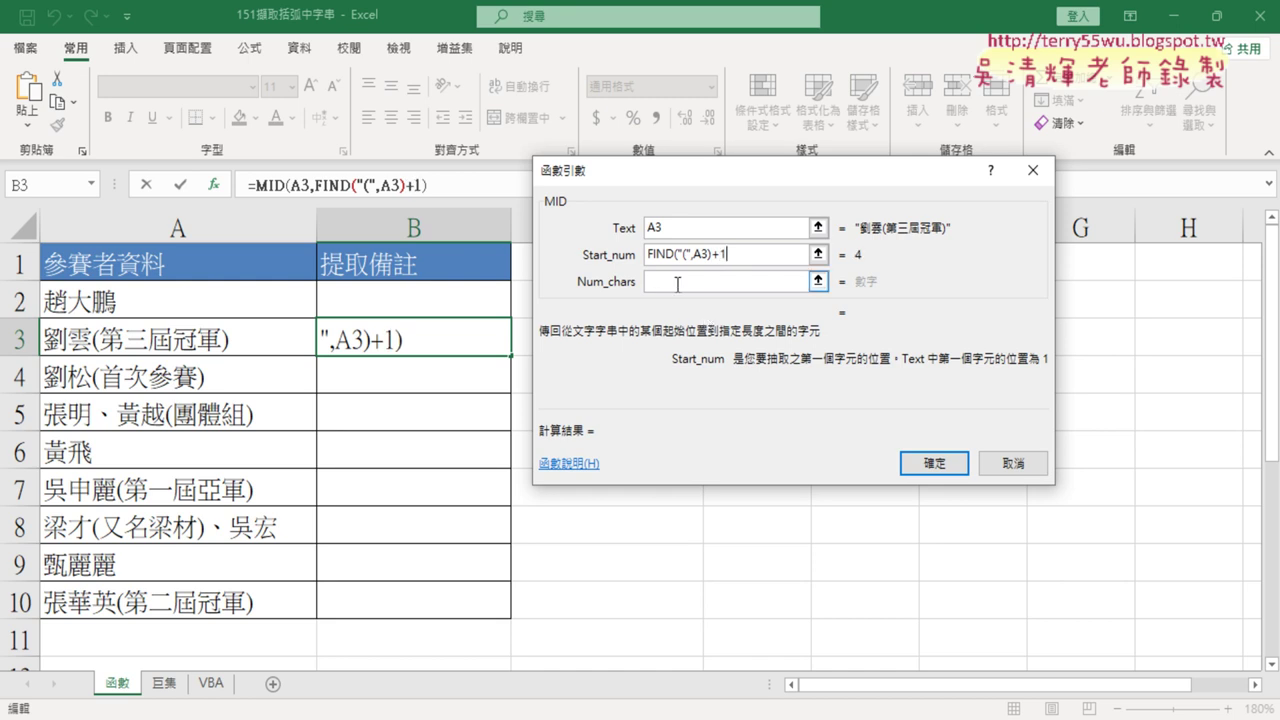
{"action": "left_click", "coordinate": [677, 283]}
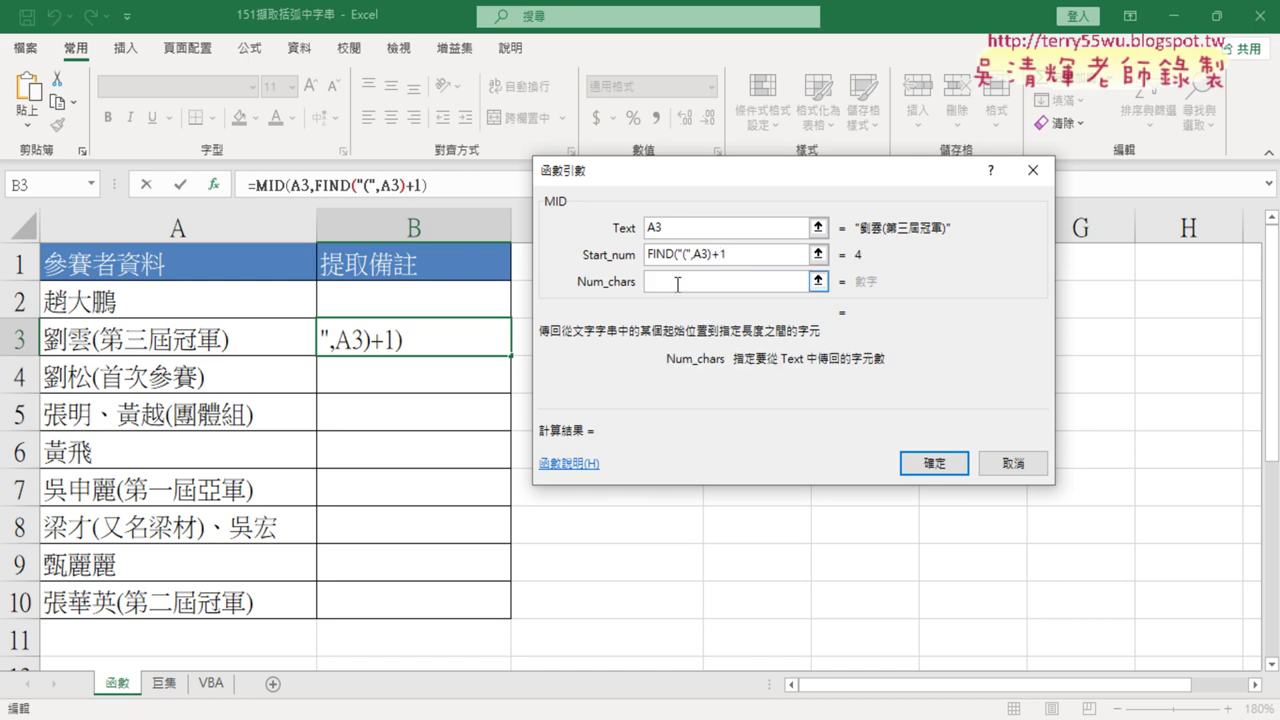
{"action": "right_click", "coordinate": [677, 285]}
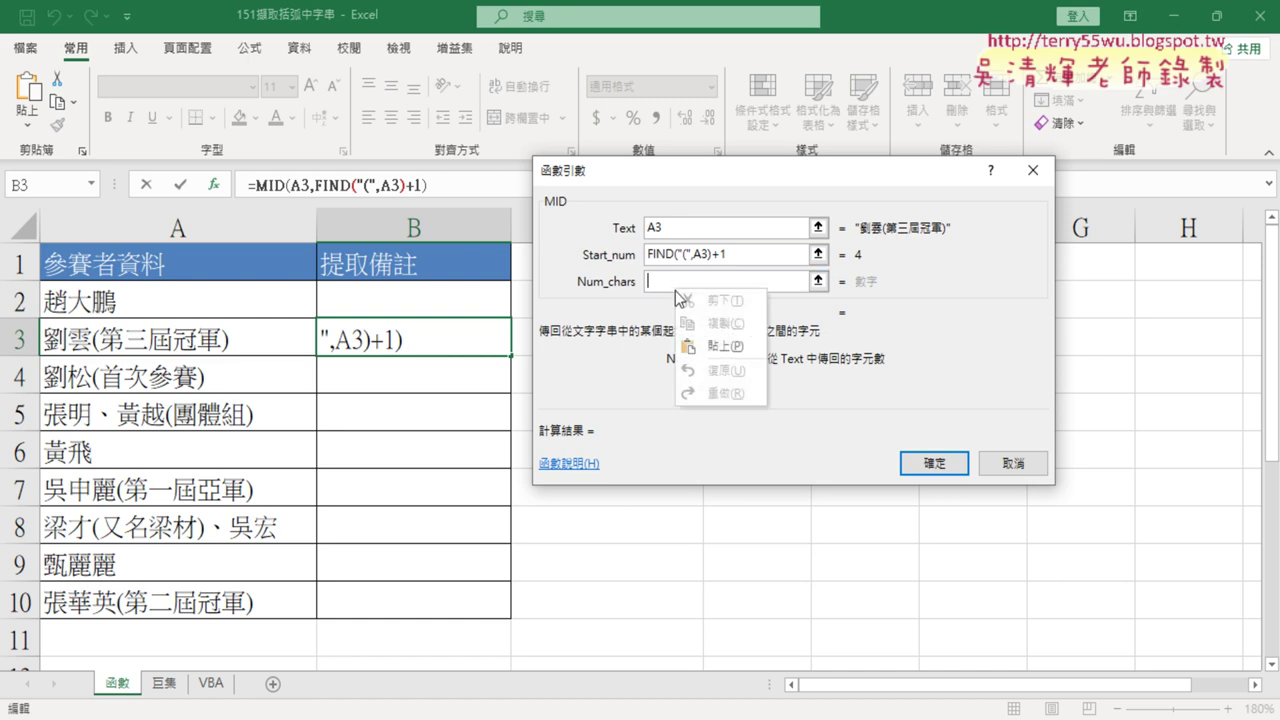
Step: Set Num_chars to FIND(")",A3)-FIND("(",A3)-1 and confirm, so B3 shows 第三屆冠軍
{"action": "left_click", "coordinate": [707, 346]}
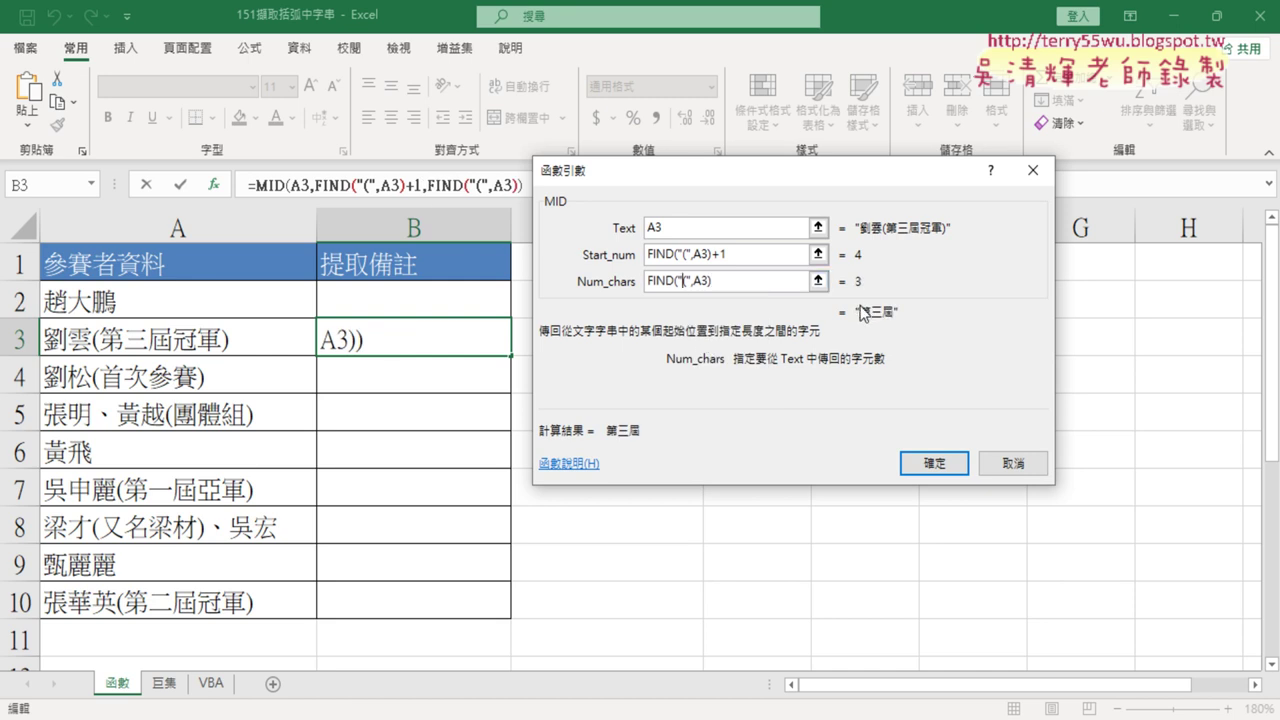
{"action": "key", "text": "BackSpace"}
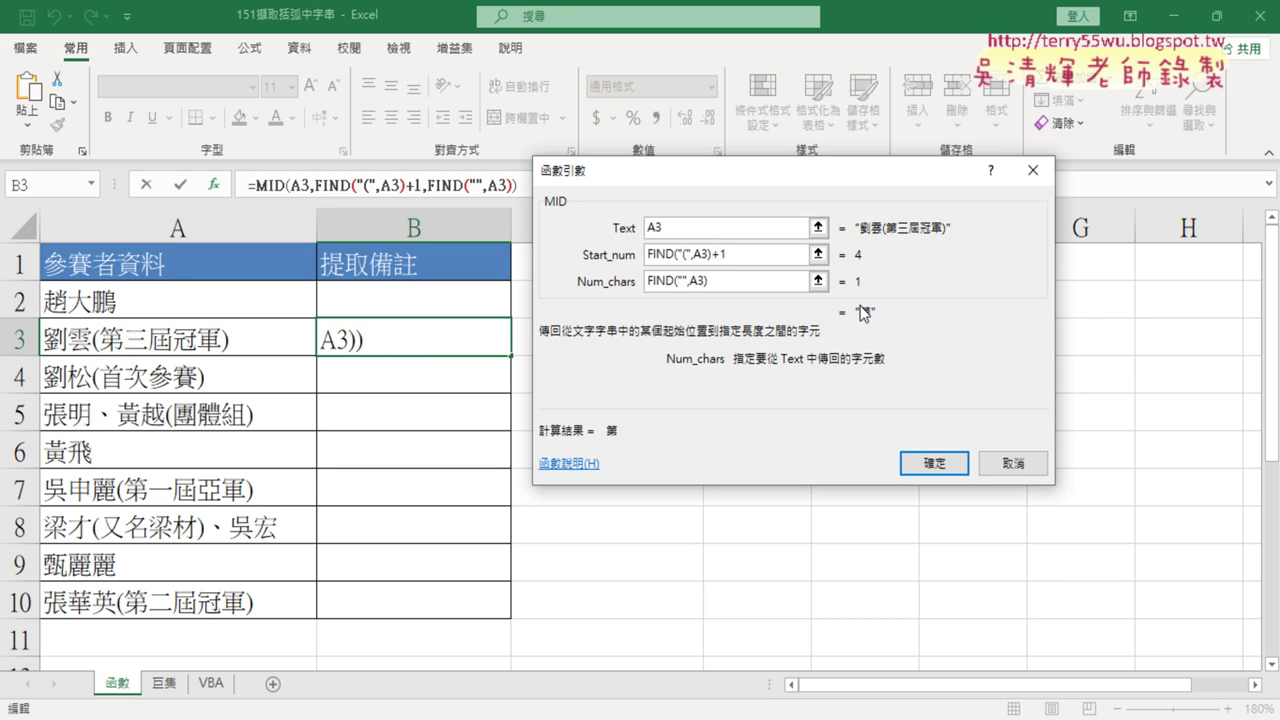
{"action": "type", "text": ")"}
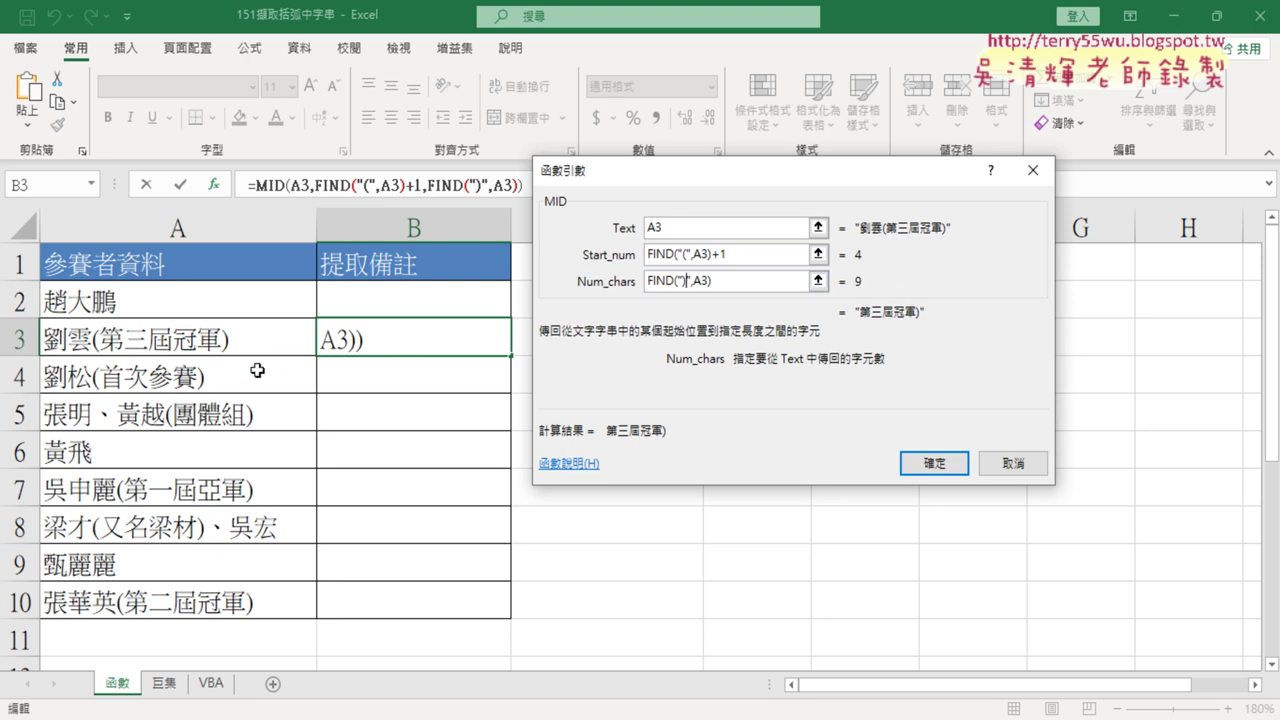
{"action": "left_click", "coordinate": [746, 286]}
{"action": "type", "text": "-"}
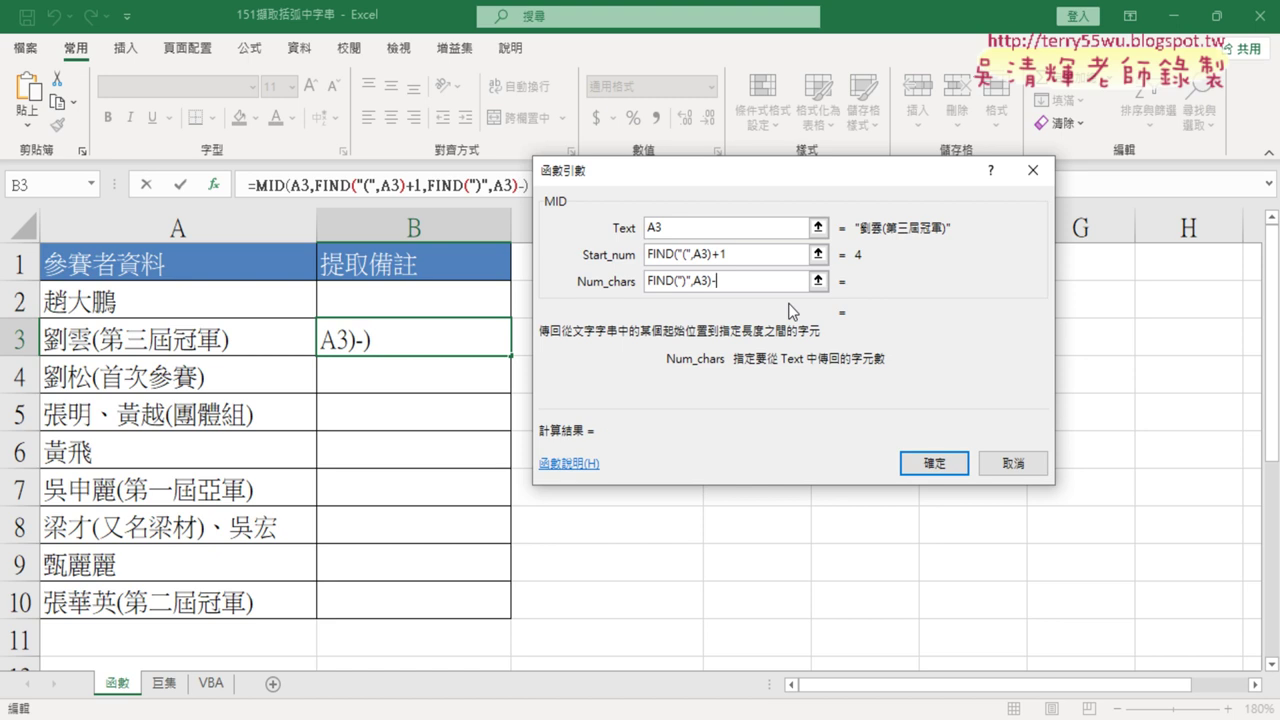
{"action": "type", "text": "FIND(\"(\",A3)"}
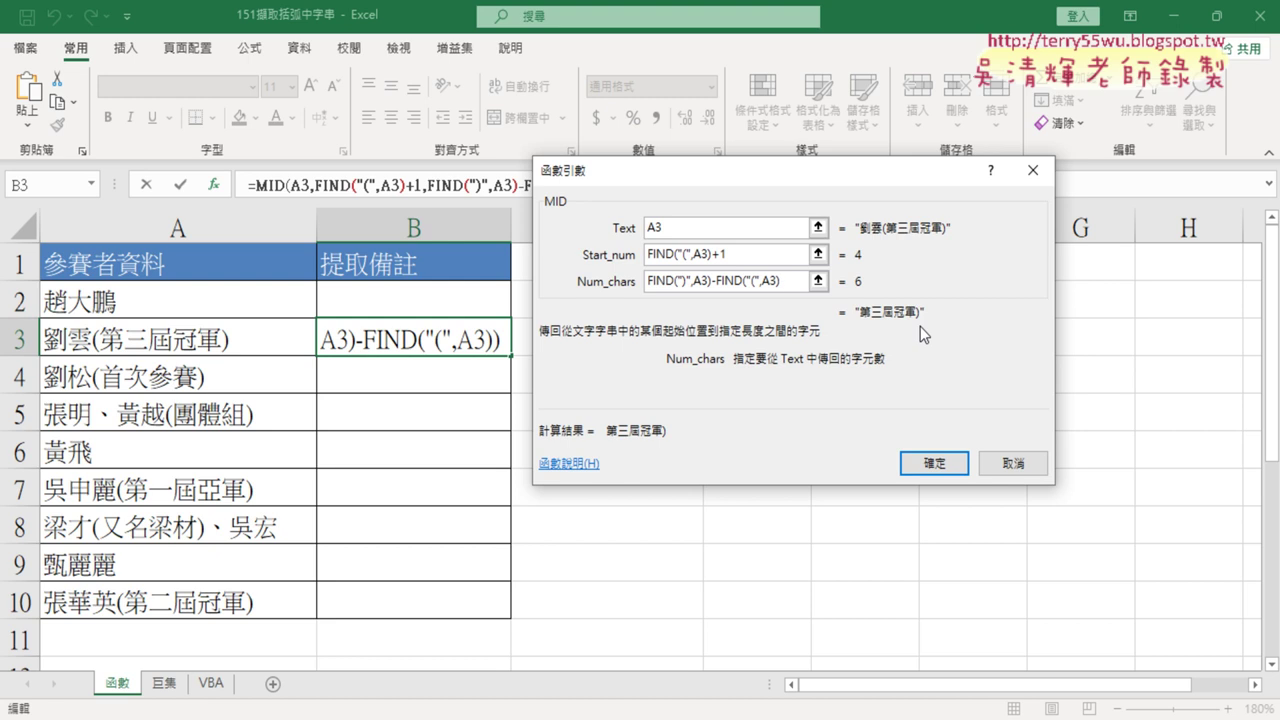
{"action": "type", "text": "-1"}
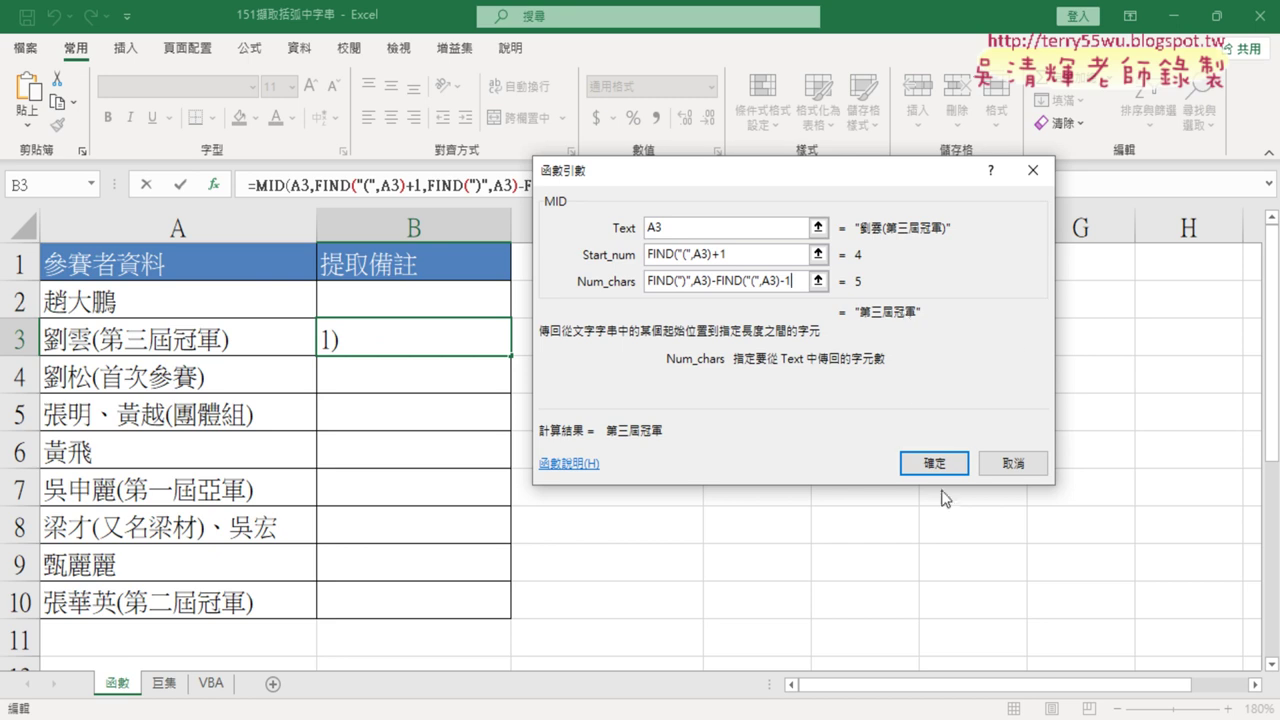
{"action": "left_click", "coordinate": [933, 463]}
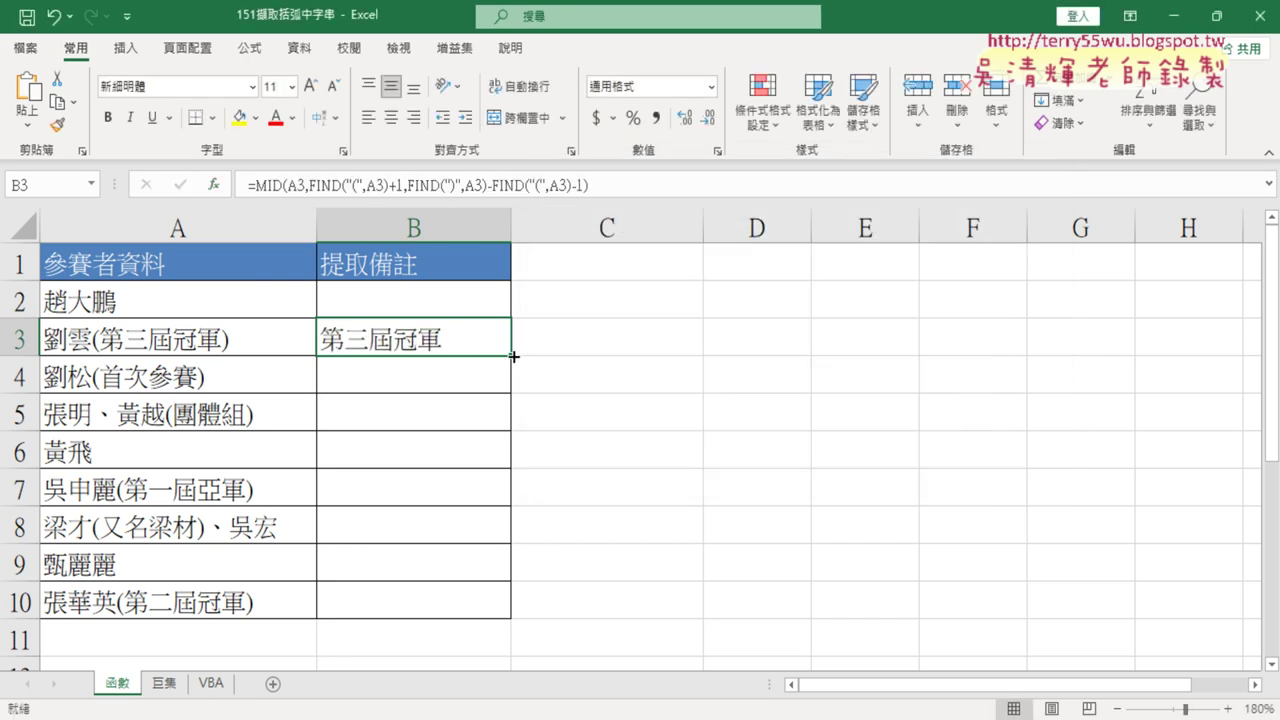
Step: Fill B3's MID formula down to B10 and up into B2
{"action": "left_click_drag", "start_coordinate": [511, 356], "coordinate": [511, 624]}
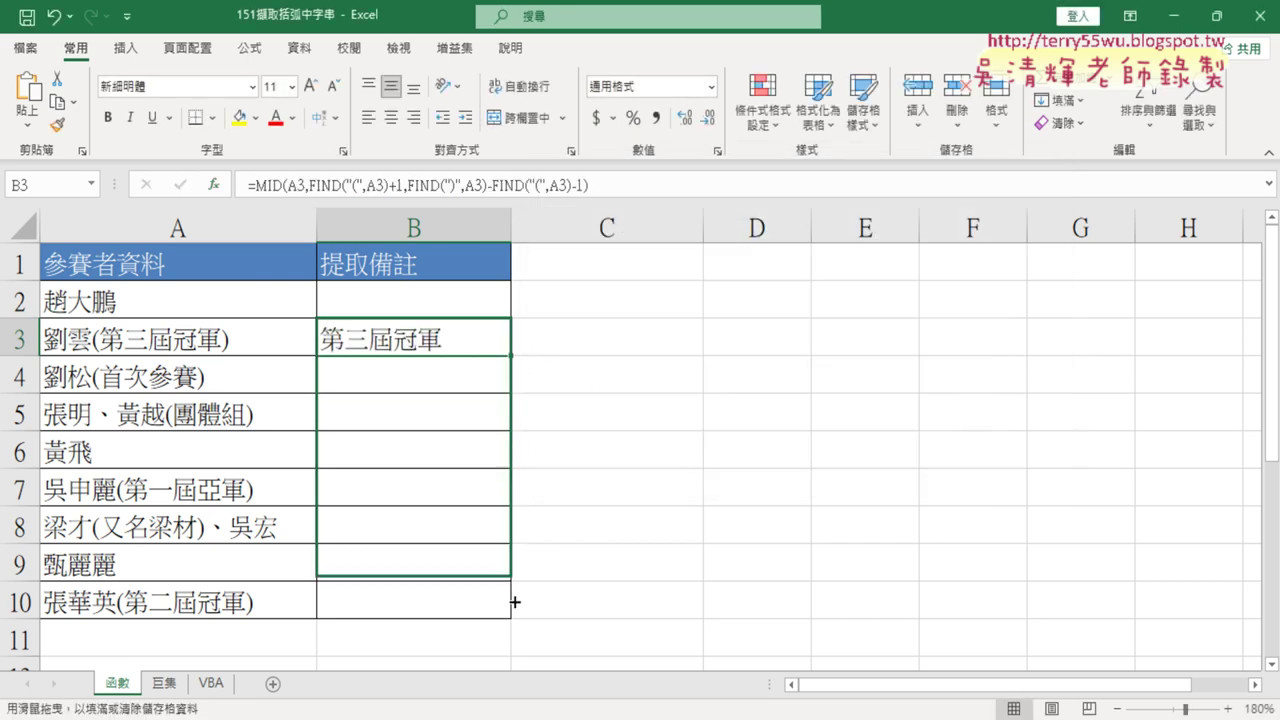
{"action": "left_click", "coordinate": [486, 346]}
{"action": "left_click_drag", "start_coordinate": [511, 356], "coordinate": [513, 310]}
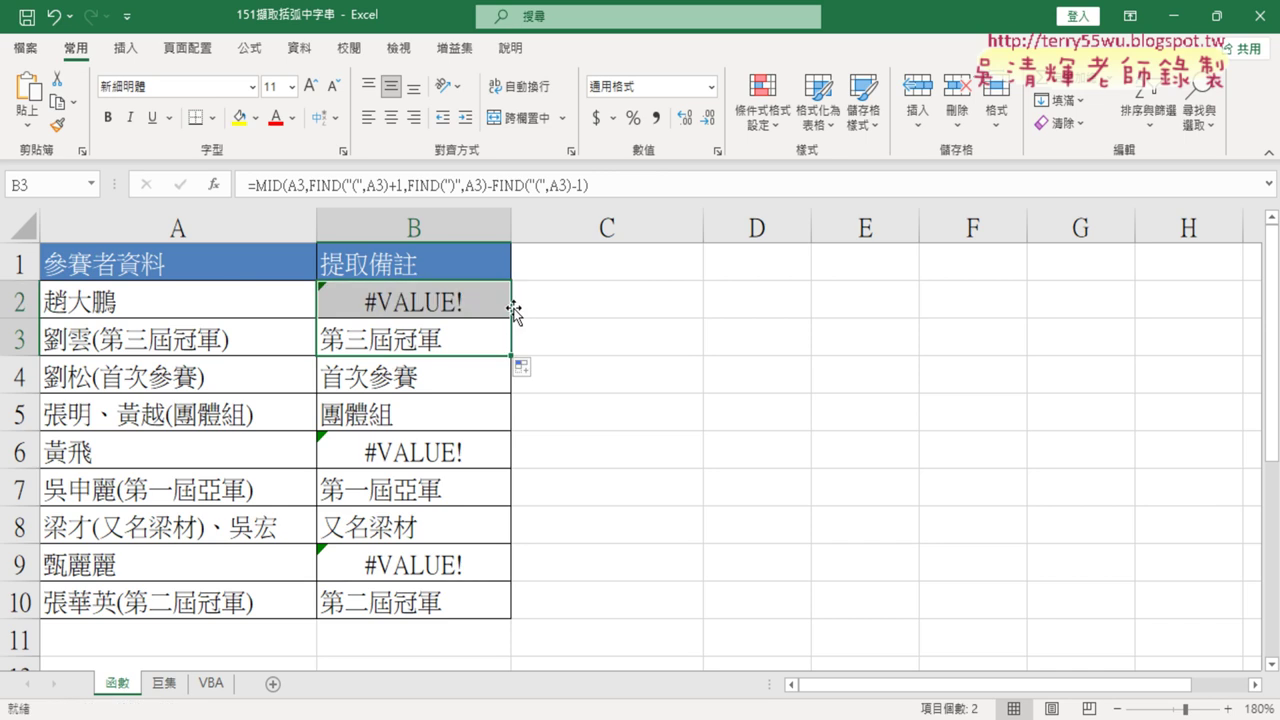
{"action": "left_click", "coordinate": [480, 330]}
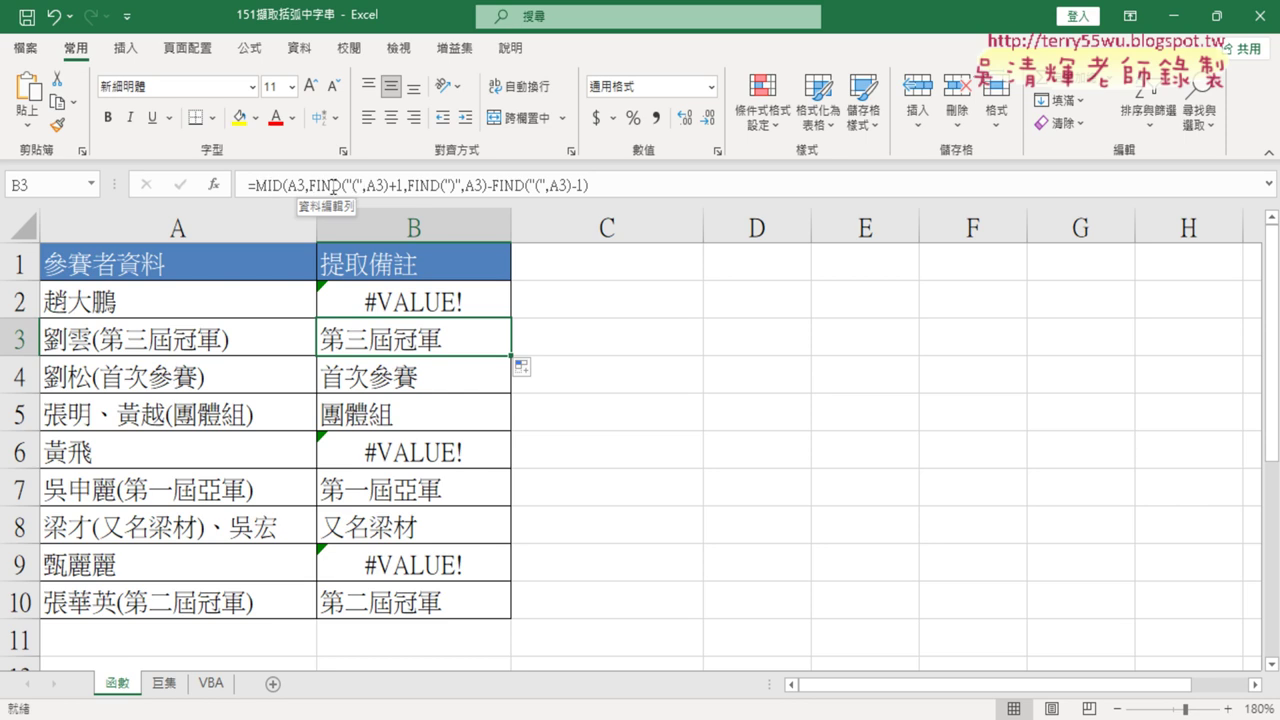
Step: Cut the MID formula text out of B2's formula, leaving only "="
{"action": "left_click", "coordinate": [443, 302]}
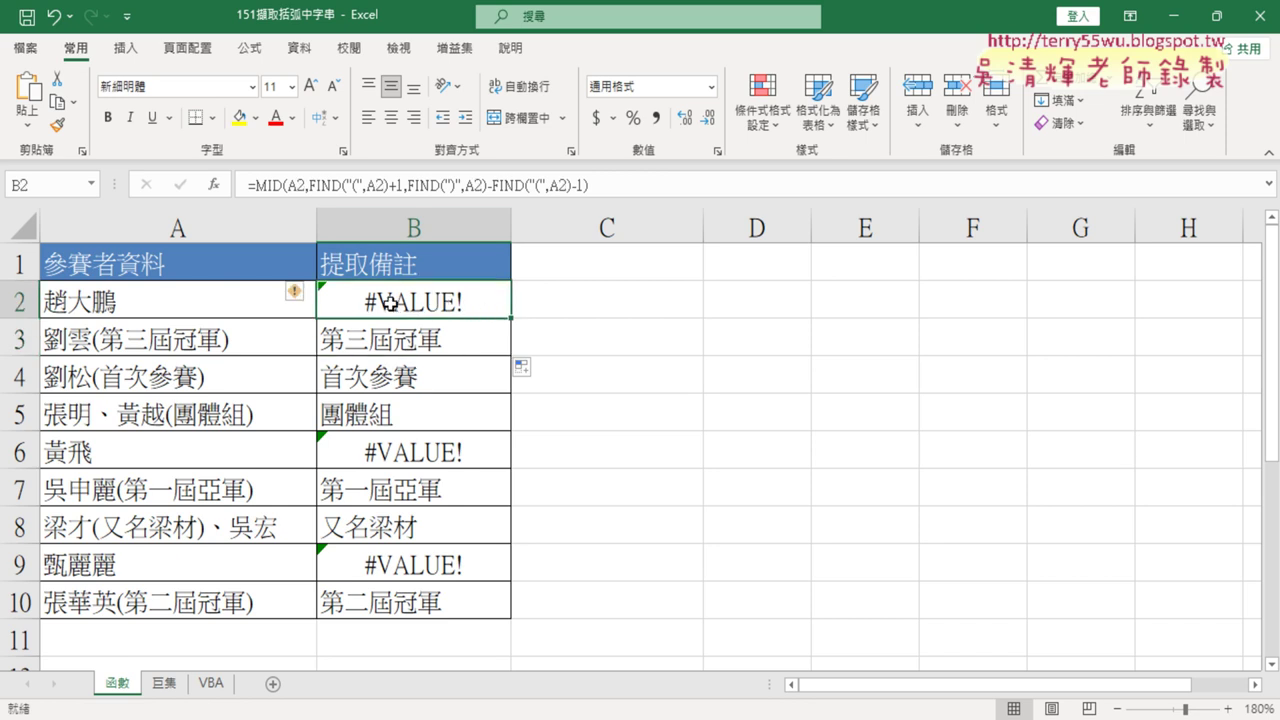
{"action": "left_click_drag", "start_coordinate": [256, 185], "coordinate": [659, 187]}
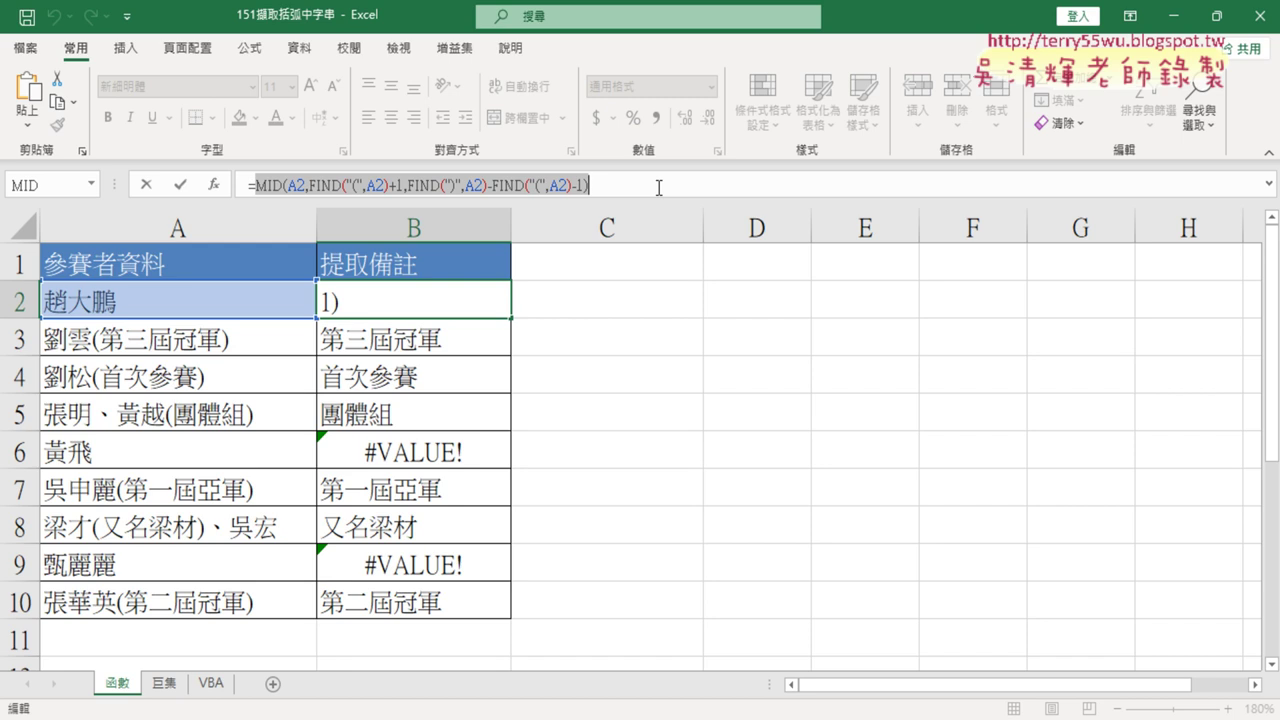
{"action": "right_click", "coordinate": [334, 186]}
{"action": "left_click", "coordinate": [378, 201]}
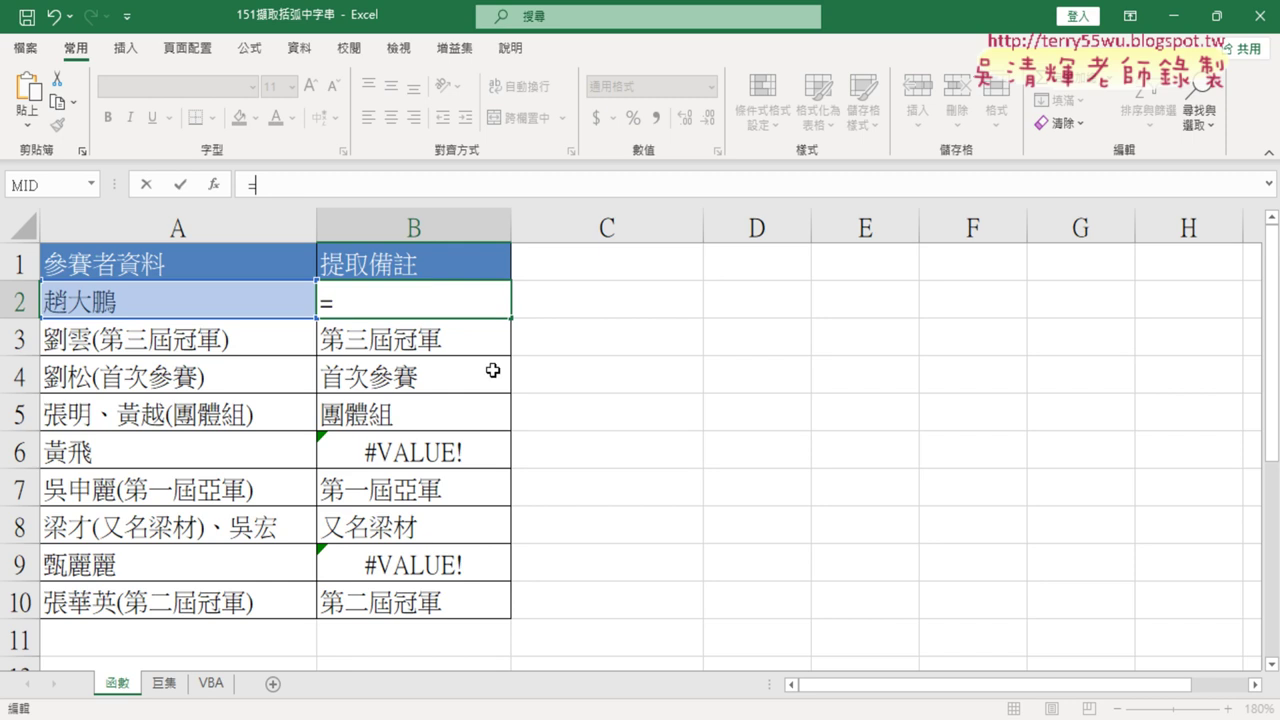
Step: Insert the IFERROR function from the Logical category into B2
{"action": "left_click", "coordinate": [213, 184]}
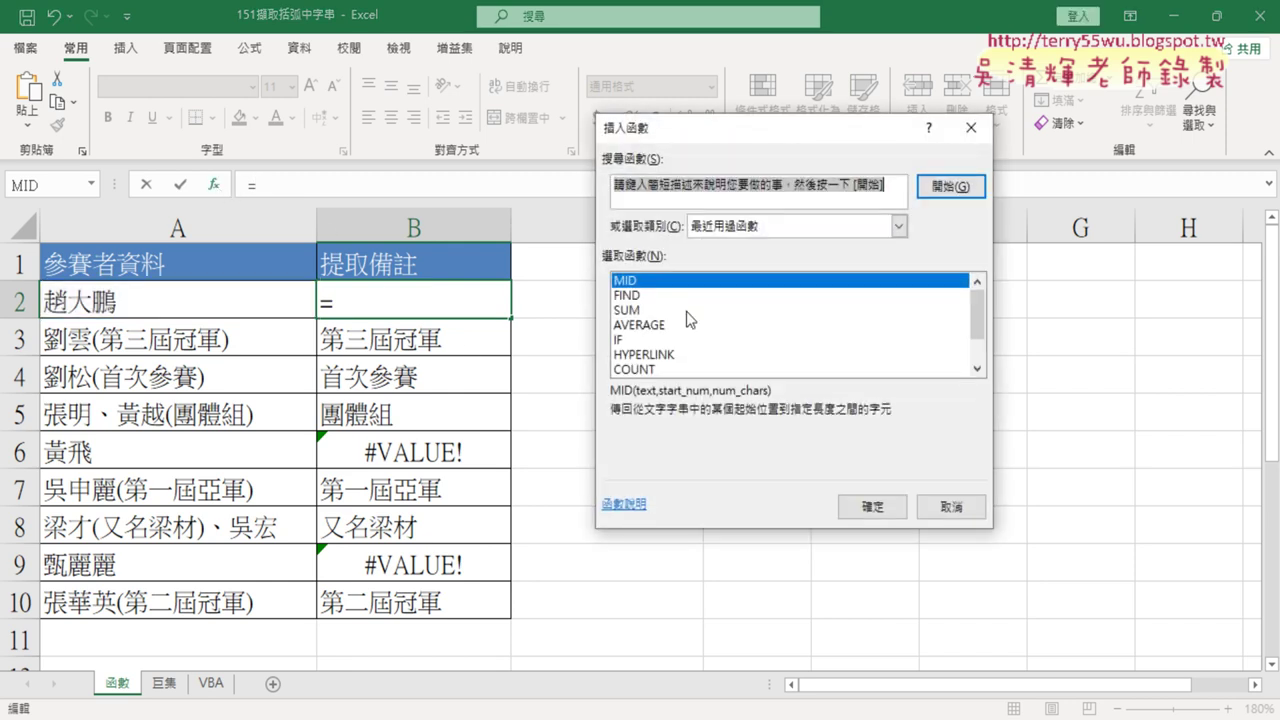
{"action": "left_click", "coordinate": [882, 231]}
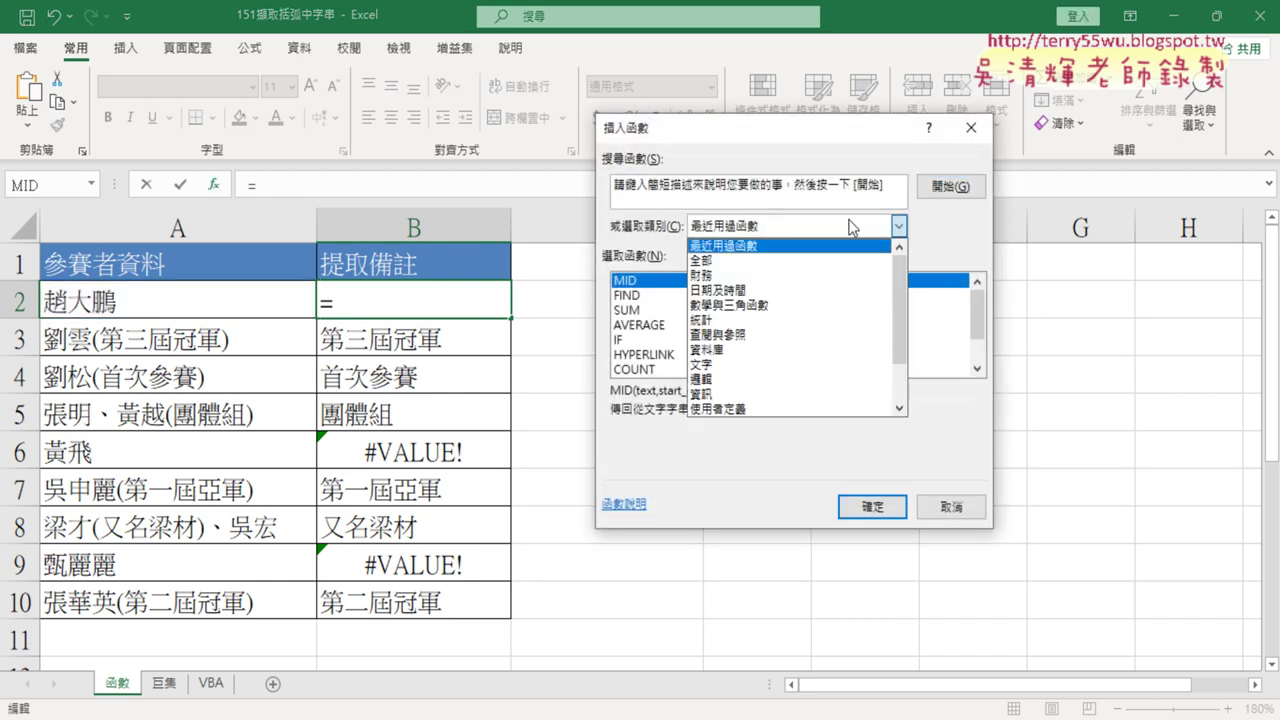
{"action": "left_click", "coordinate": [833, 382]}
{"action": "left_click", "coordinate": [678, 327]}
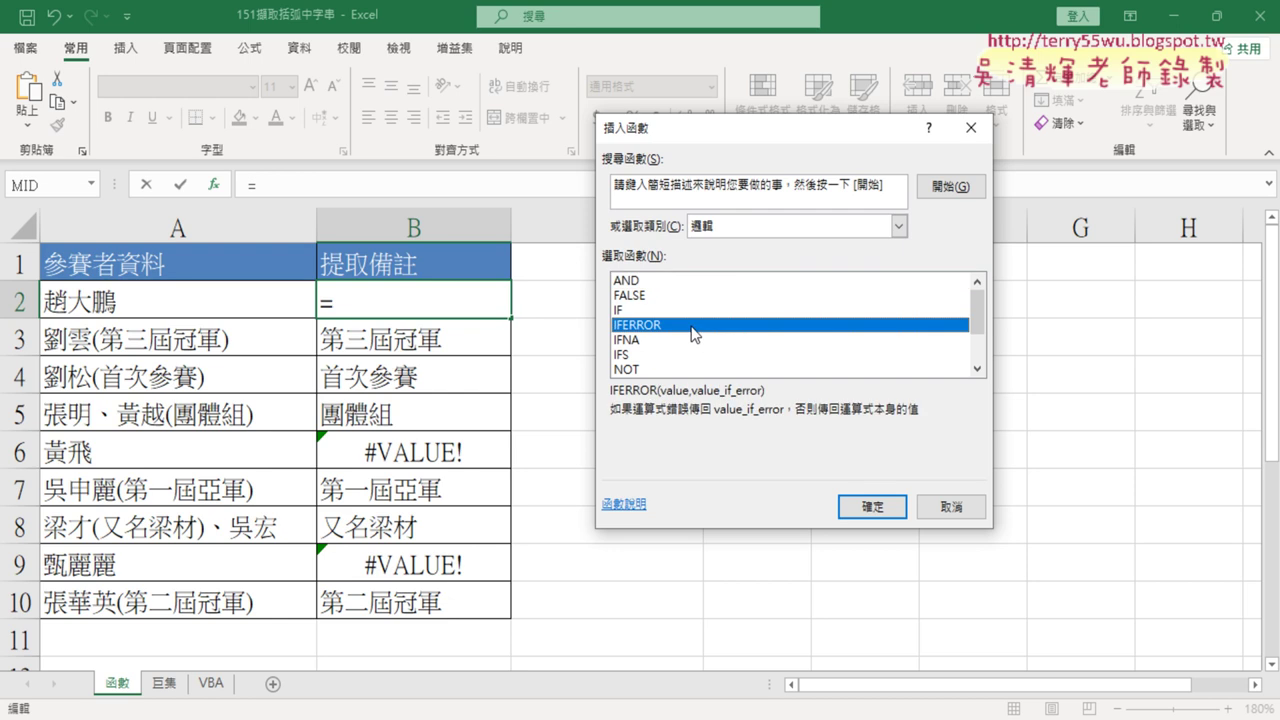
{"action": "left_click", "coordinate": [873, 508]}
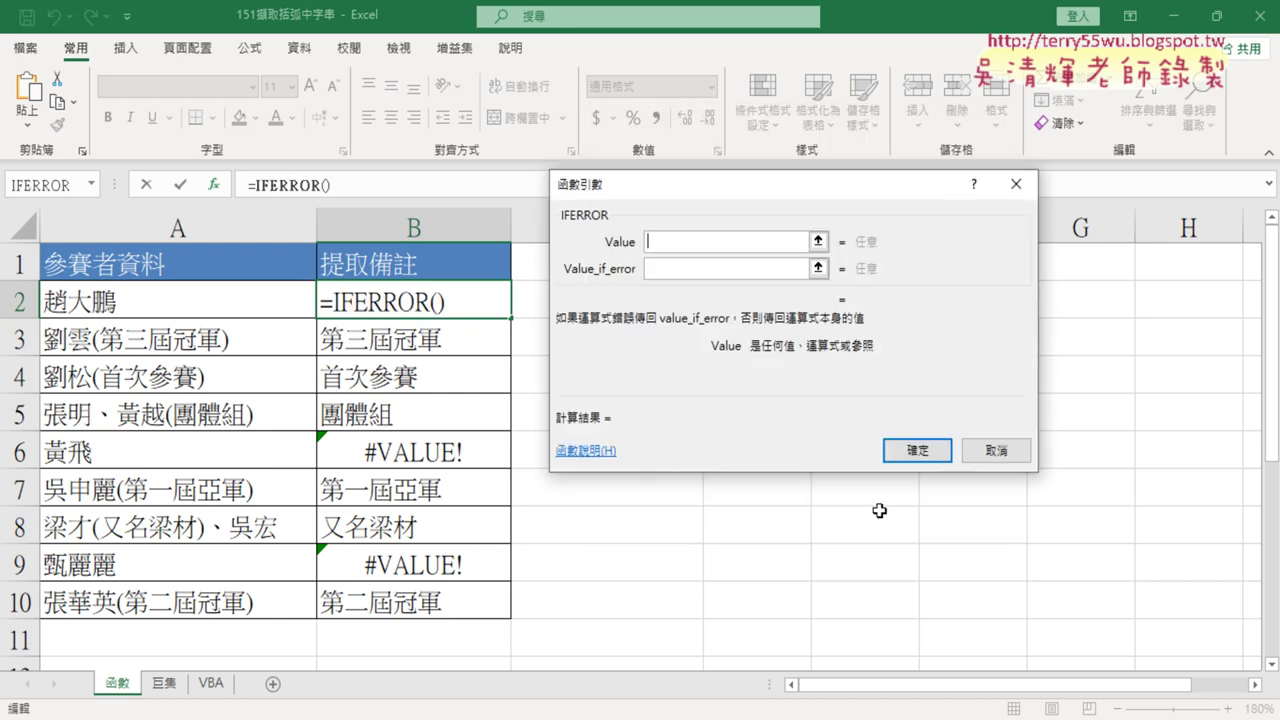
Step: Use the pasted MID formula as Value and "" as Value_if_error
{"action": "right_click", "coordinate": [677, 246]}
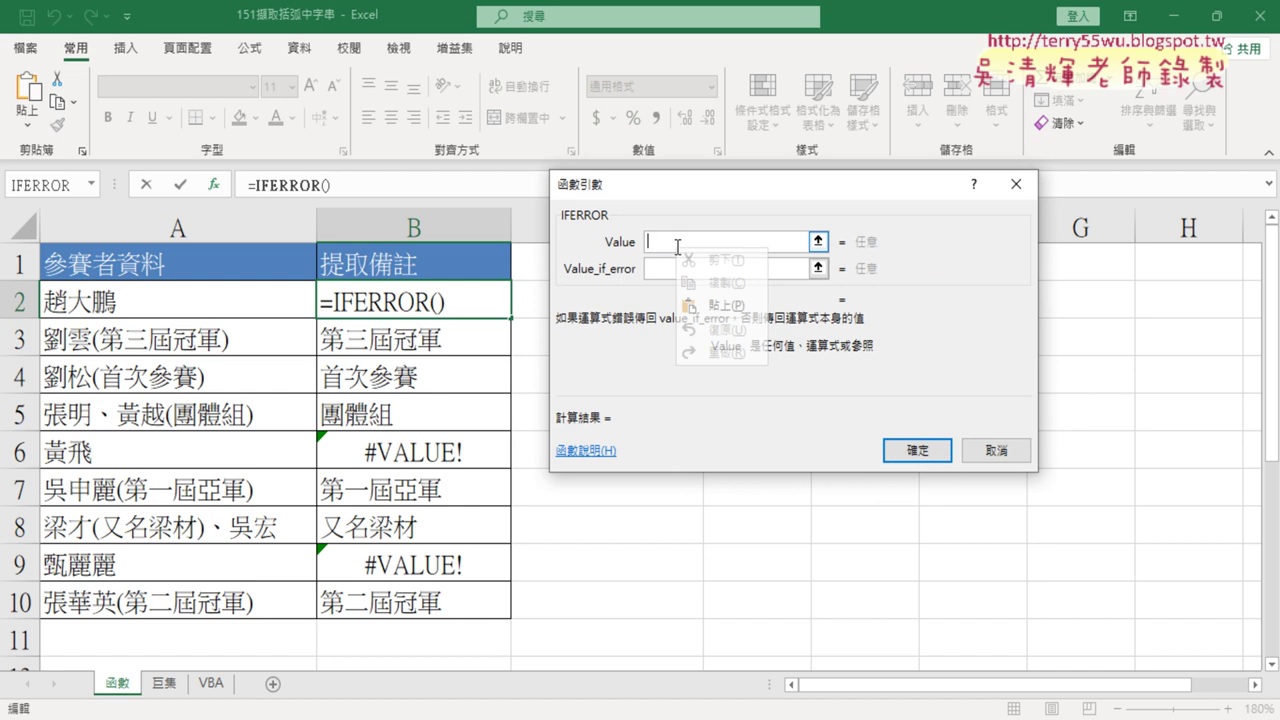
{"action": "left_click", "coordinate": [735, 307]}
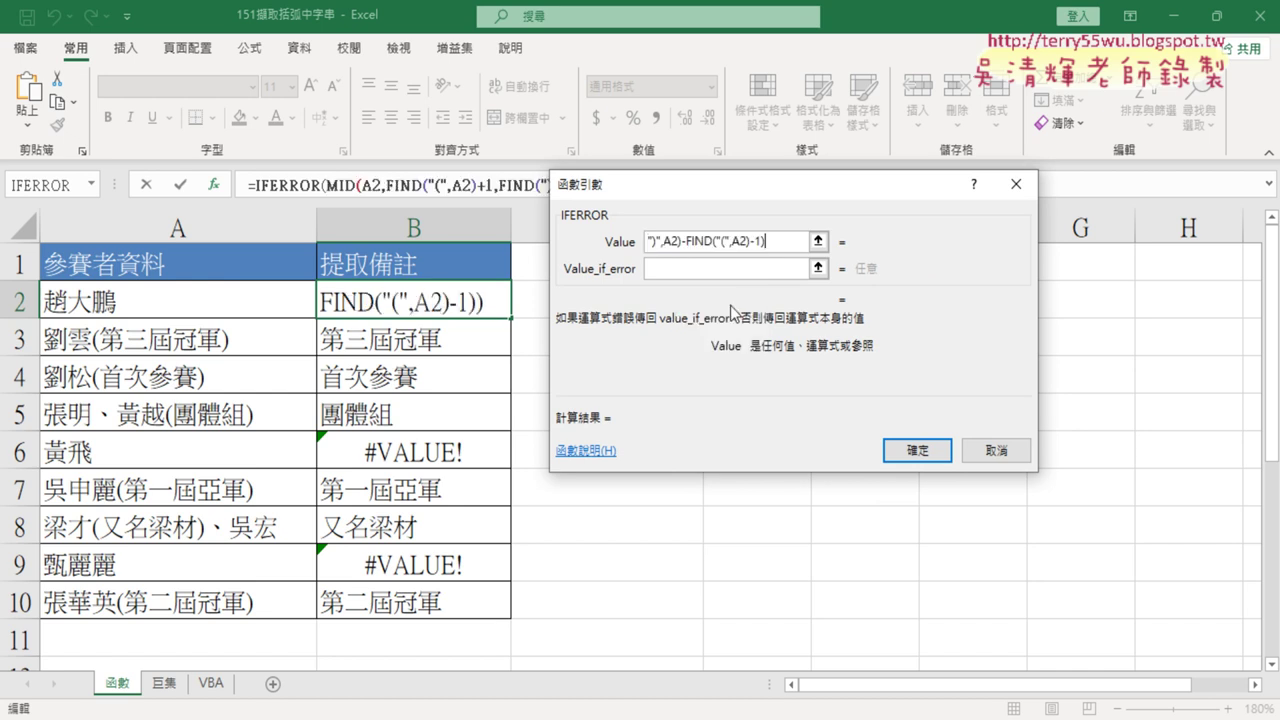
{"action": "left_click_drag", "start_coordinate": [805, 241], "coordinate": [648, 241]}
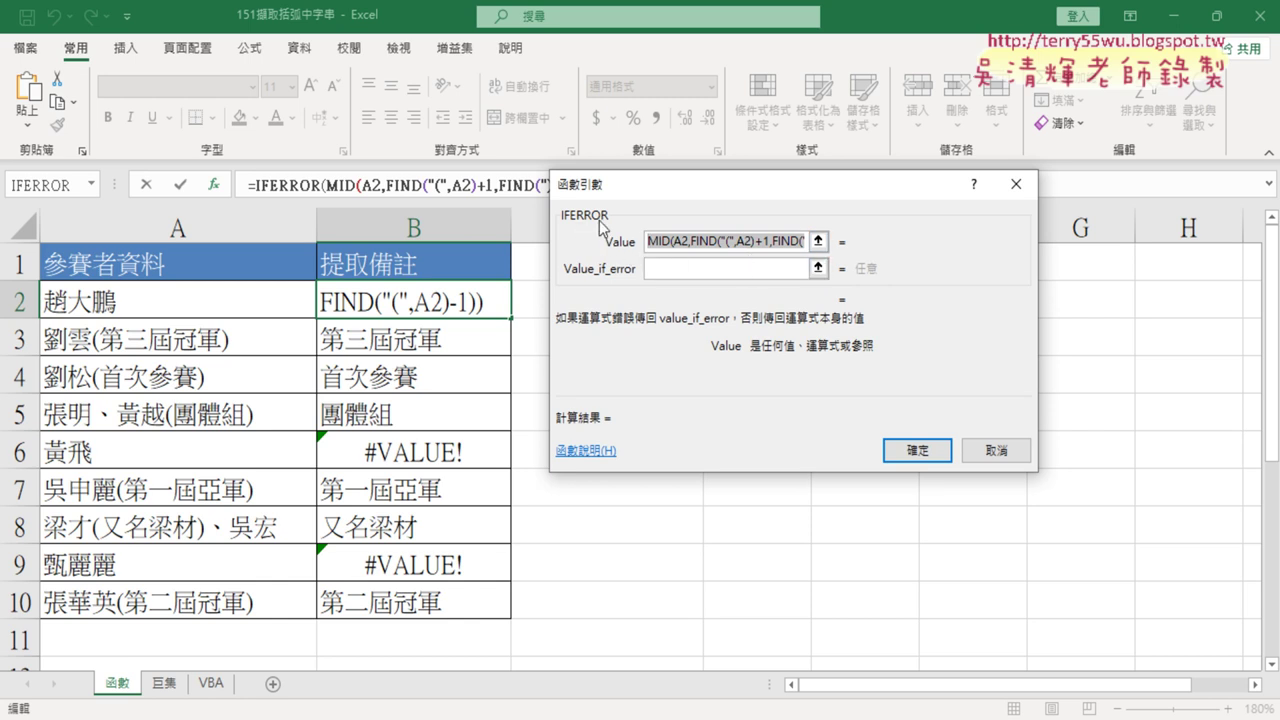
{"action": "left_click", "coordinate": [672, 268]}
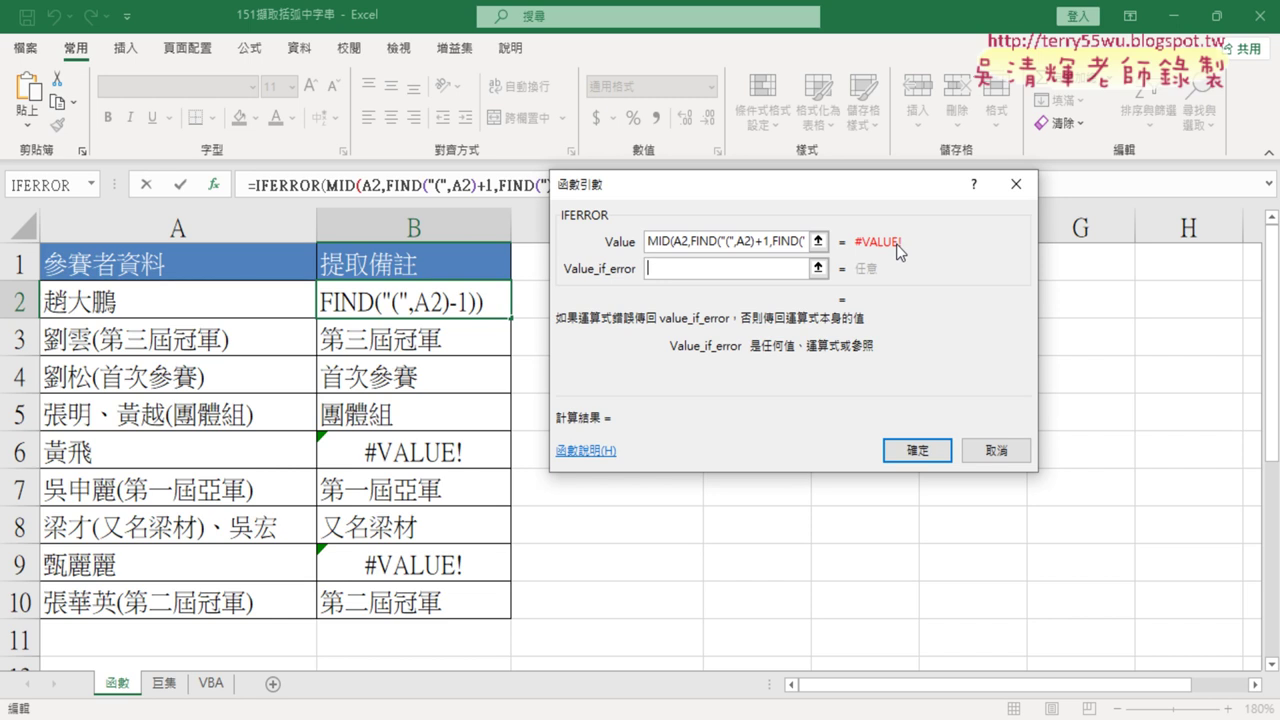
{"action": "type", "text": "\"\""}
{"action": "double_click", "coordinate": [674, 272]}
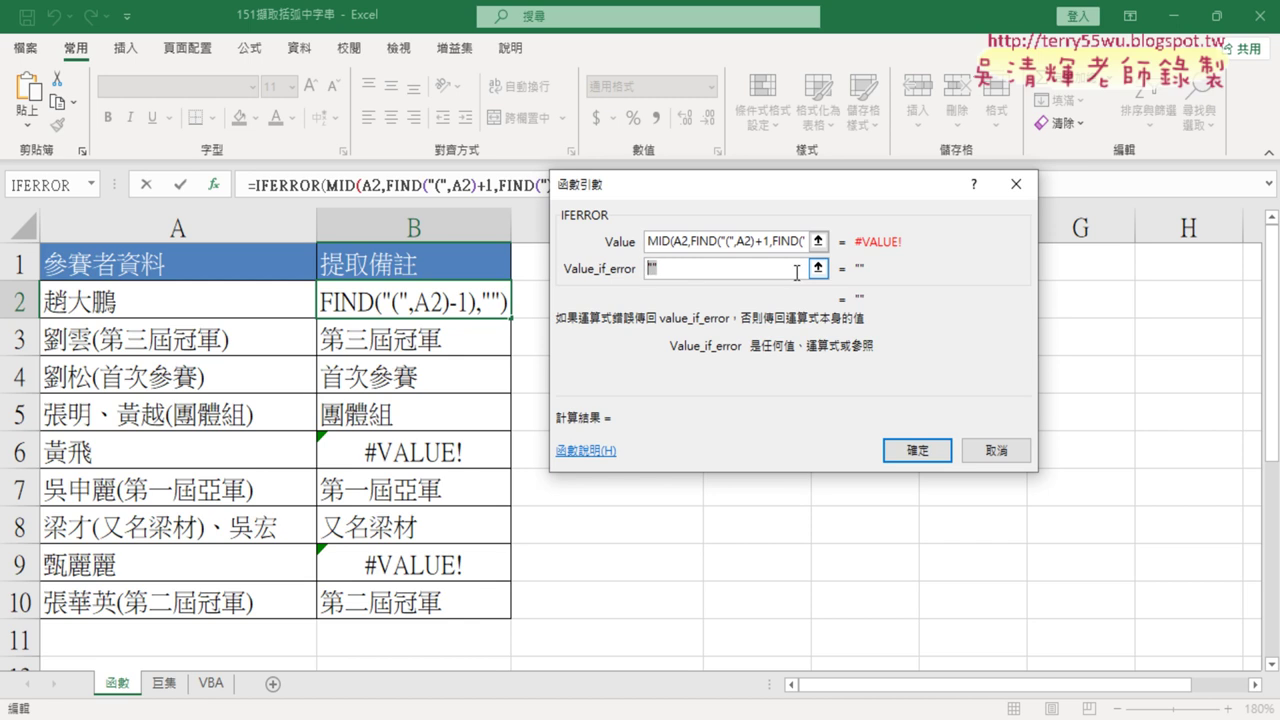
{"action": "left_click", "coordinate": [917, 450]}
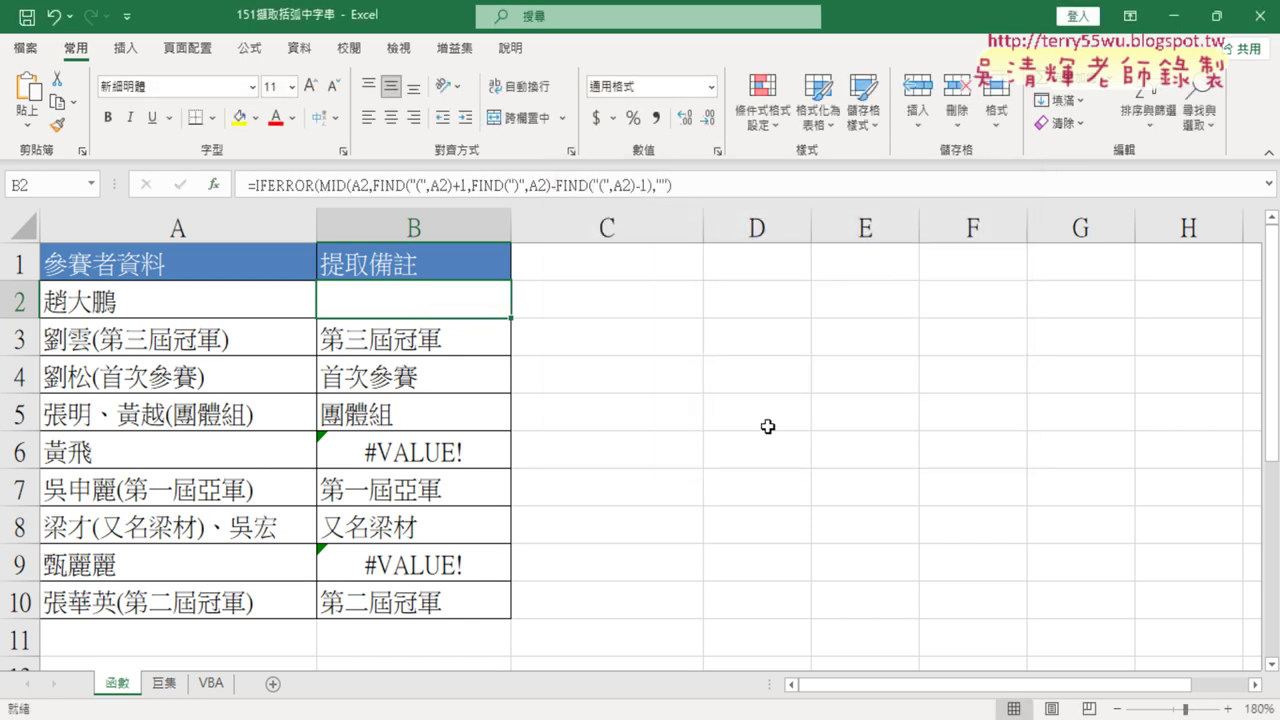
Step: Copy B2's IFERROR formula down to B10 and review the filled results
{"action": "left_click_drag", "start_coordinate": [510, 322], "coordinate": [508, 613]}
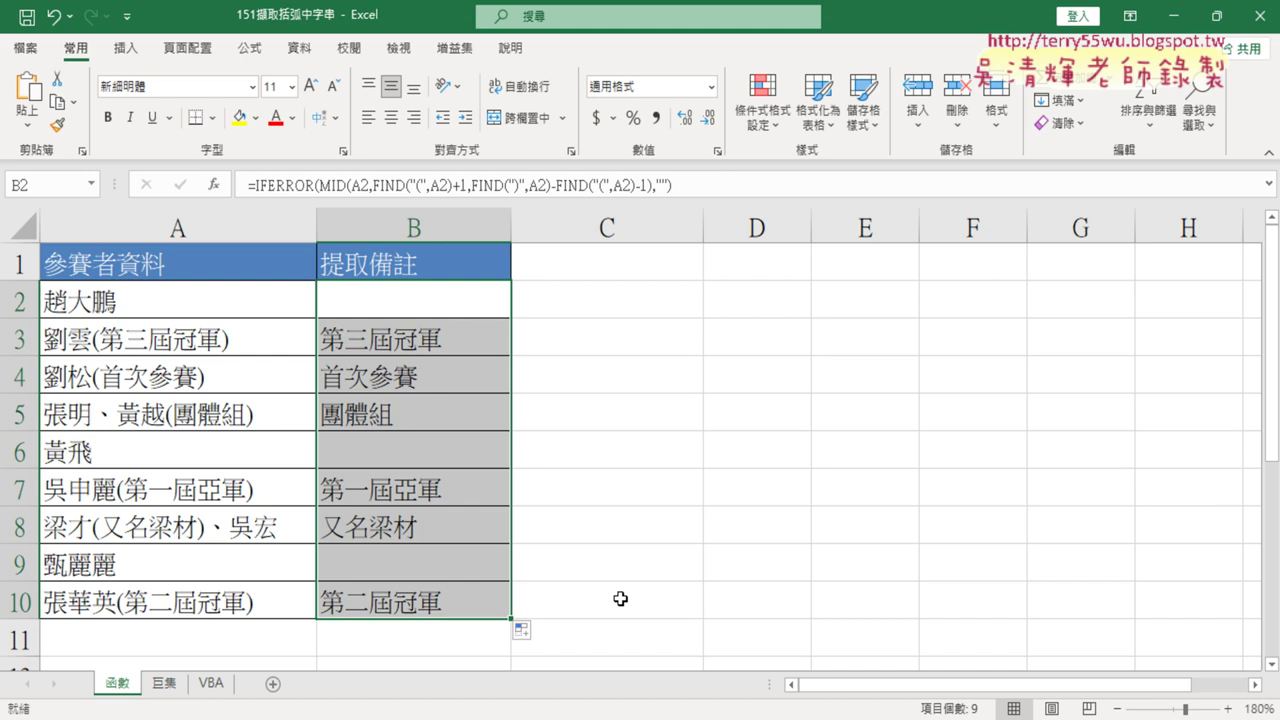
{"action": "left_click", "coordinate": [451, 307]}
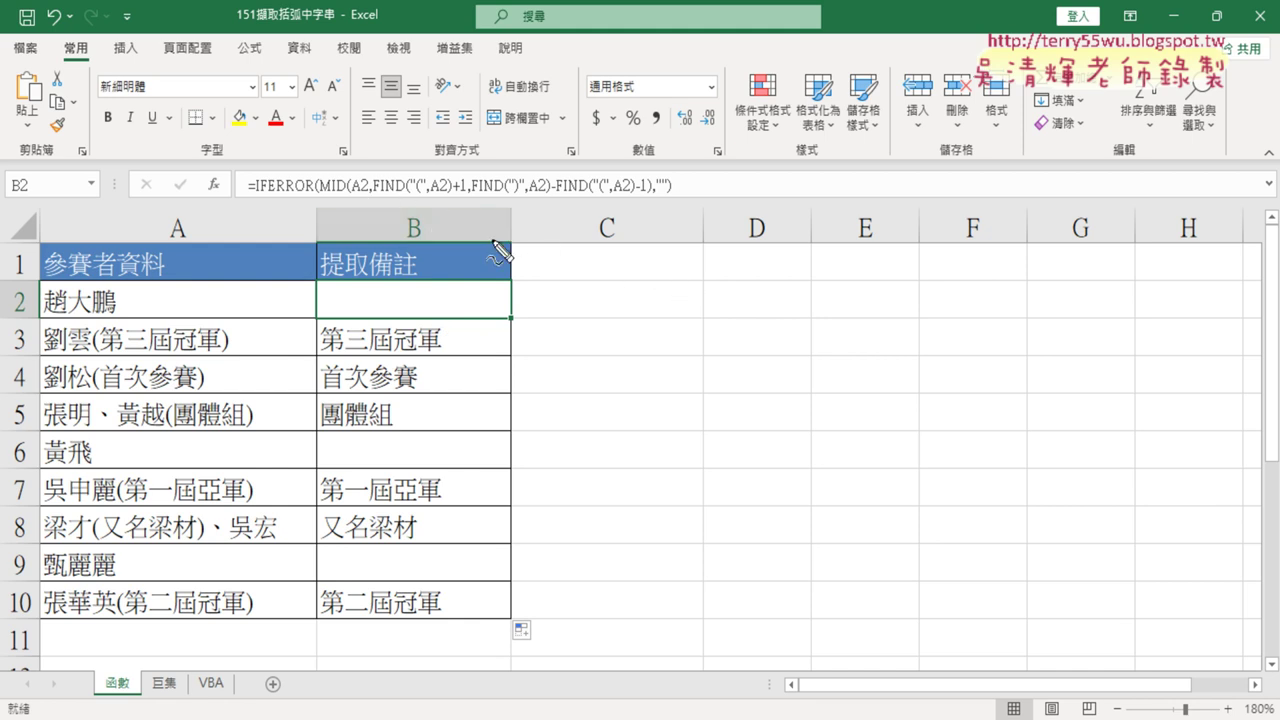
{"action": "left_click_drag", "start_coordinate": [381, 197], "coordinate": [403, 197]}
{"action": "left_click_drag", "start_coordinate": [325, 197], "coordinate": [348, 197]}
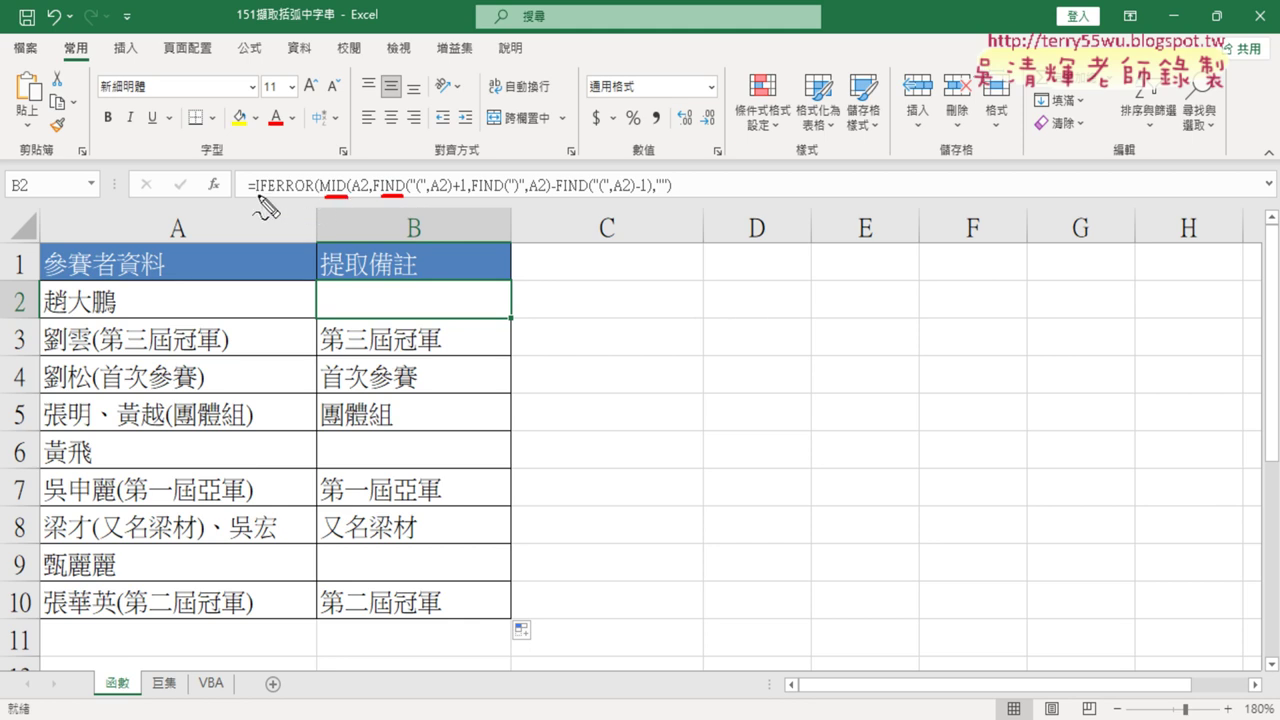
{"action": "left_click_drag", "start_coordinate": [257, 197], "coordinate": [306, 197]}
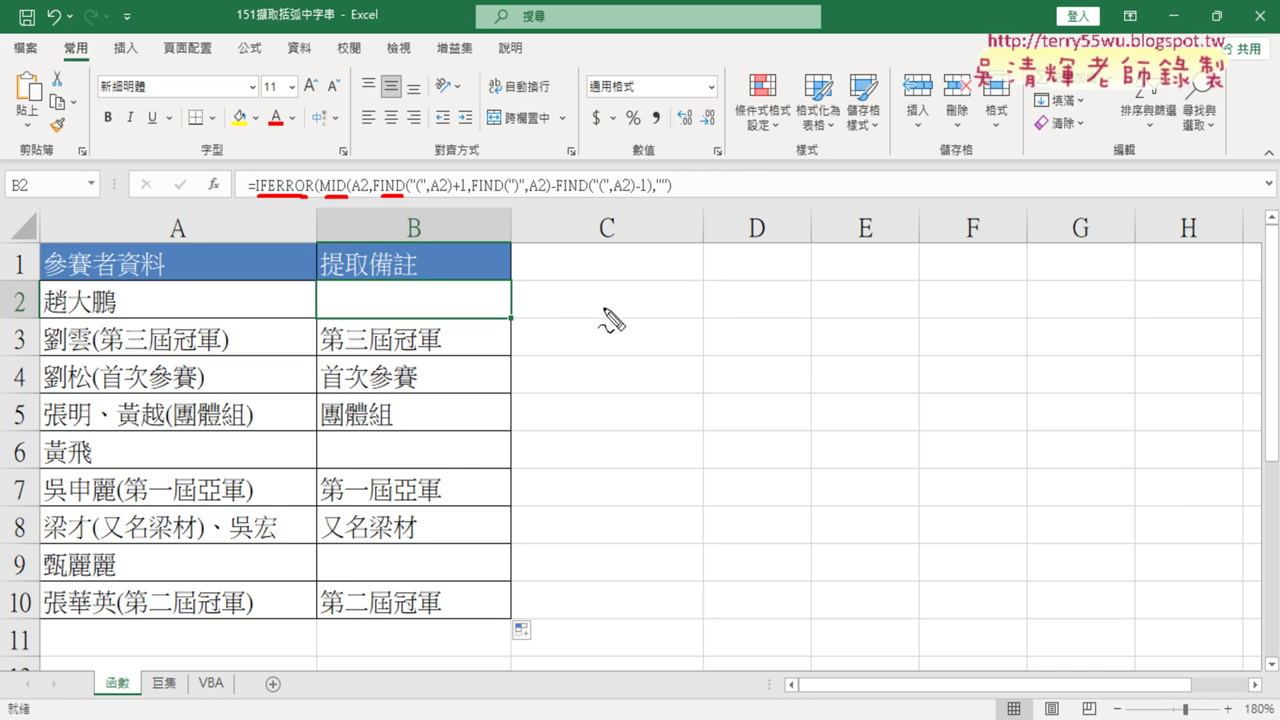
{"action": "mouse_move", "coordinate": [597, 281]}
{"action": "left_mouse_down"}
{"action": "mouse_move", "coordinate": [597, 328]}
{"action": "mouse_move", "coordinate": [735, 328]}
{"action": "left_mouse_up"}
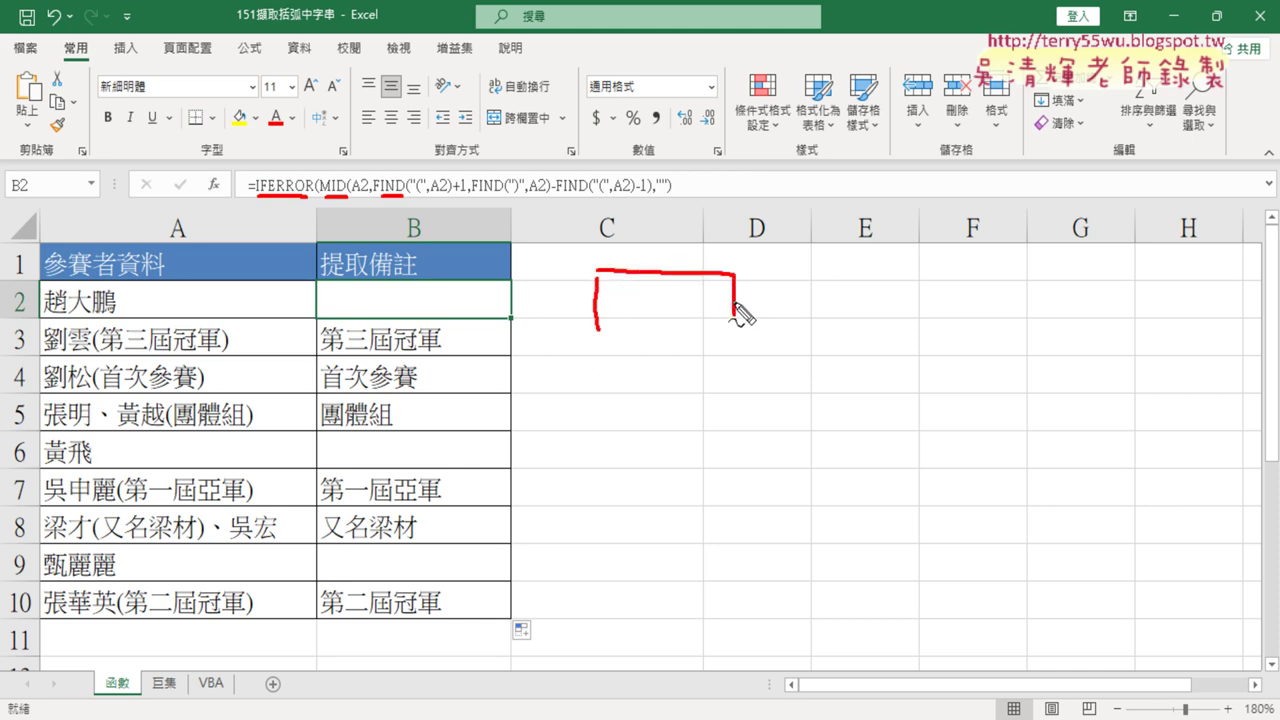
{"action": "left_click_drag", "start_coordinate": [599, 327], "coordinate": [730, 328]}
{"action": "left_click_drag", "start_coordinate": [512, 306], "coordinate": [504, 326]}
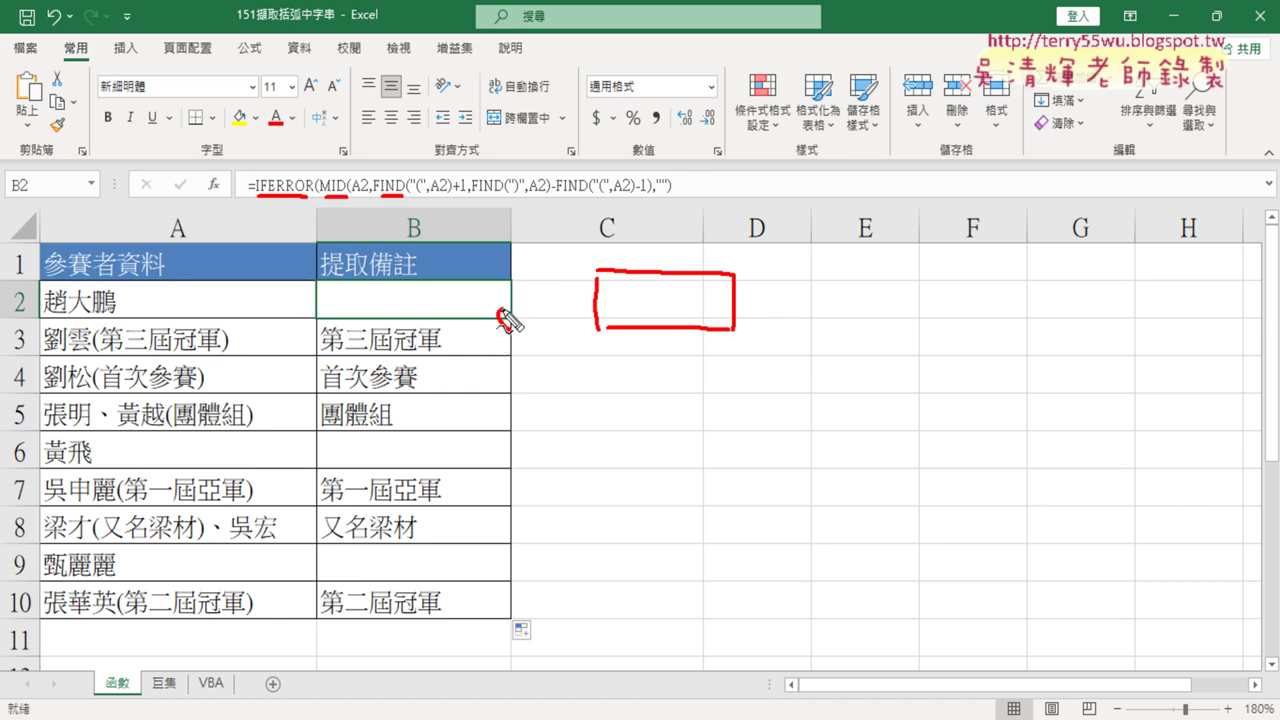
{"action": "left_click_drag", "start_coordinate": [412, 310], "coordinate": [431, 500]}
{"action": "left_click_drag", "start_coordinate": [403, 445], "coordinate": [476, 478]}
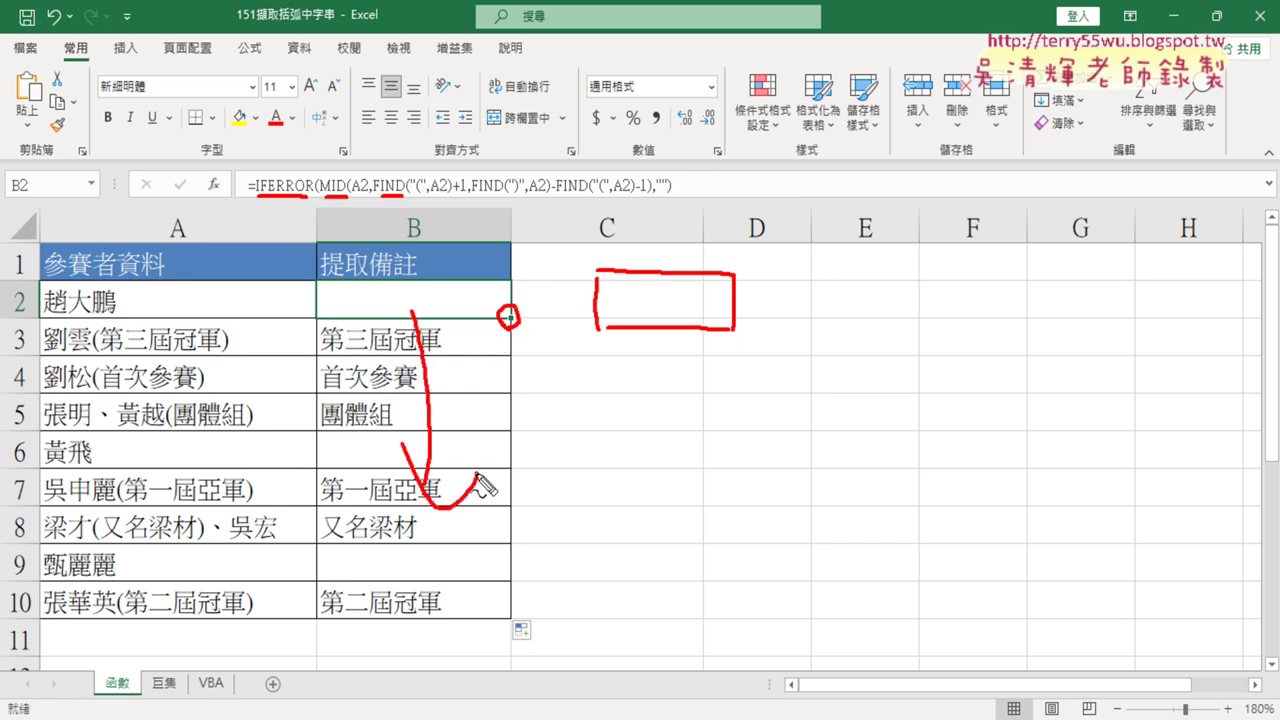
{"action": "left_click_drag", "start_coordinate": [598, 355], "coordinate": [601, 405]}
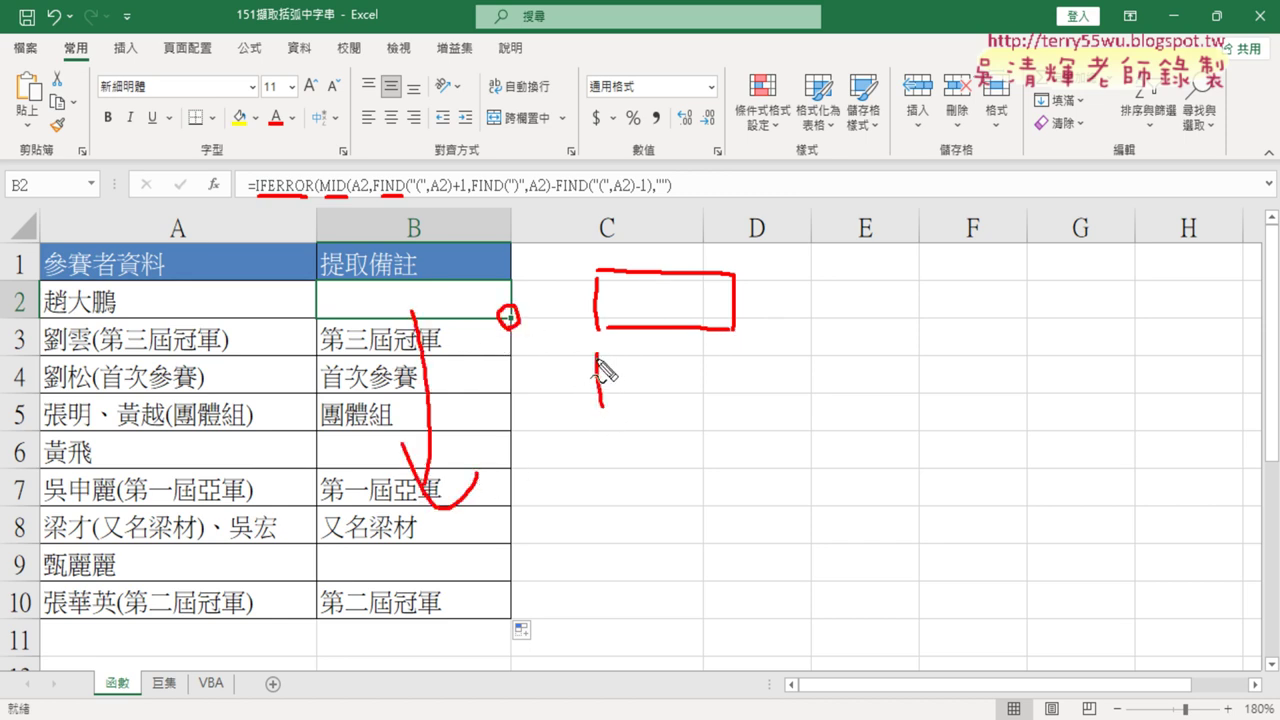
{"action": "mouse_move", "coordinate": [599, 353]}
{"action": "left_mouse_down"}
{"action": "mouse_move", "coordinate": [730, 363]}
{"action": "mouse_move", "coordinate": [737, 407]}
{"action": "mouse_move", "coordinate": [601, 408]}
{"action": "left_mouse_up"}
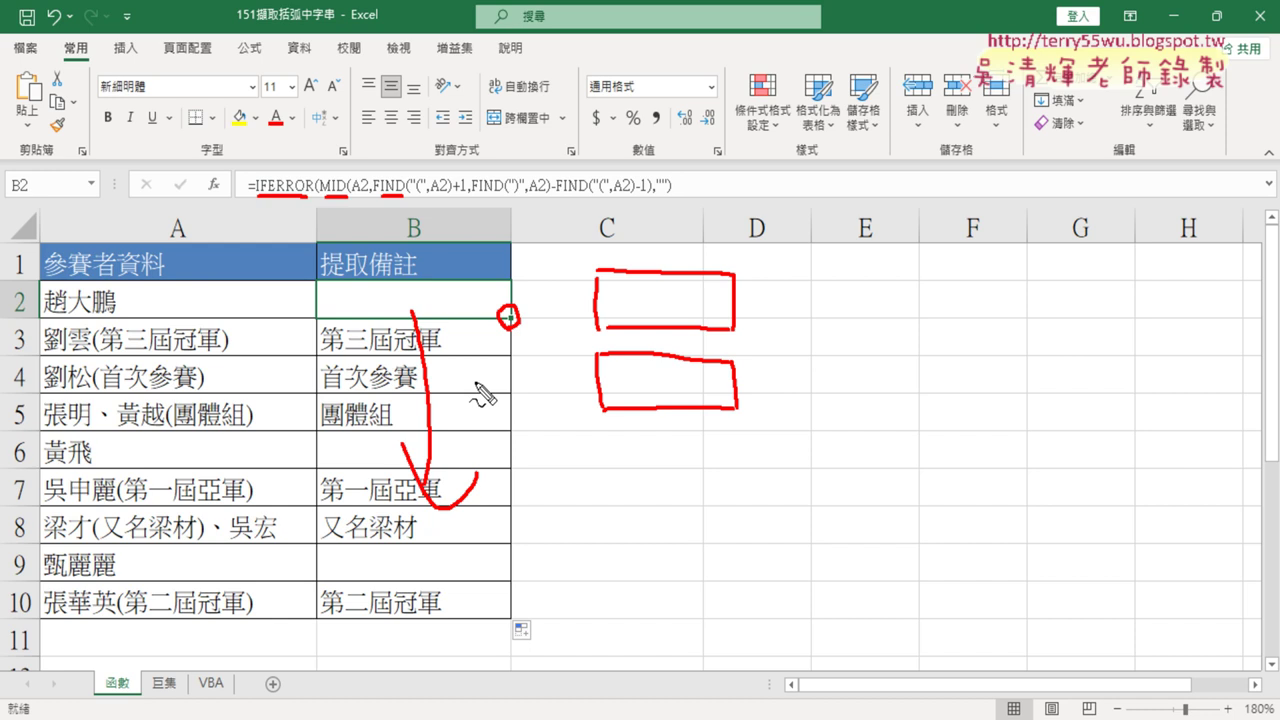
{"action": "key", "text": "Escape"}
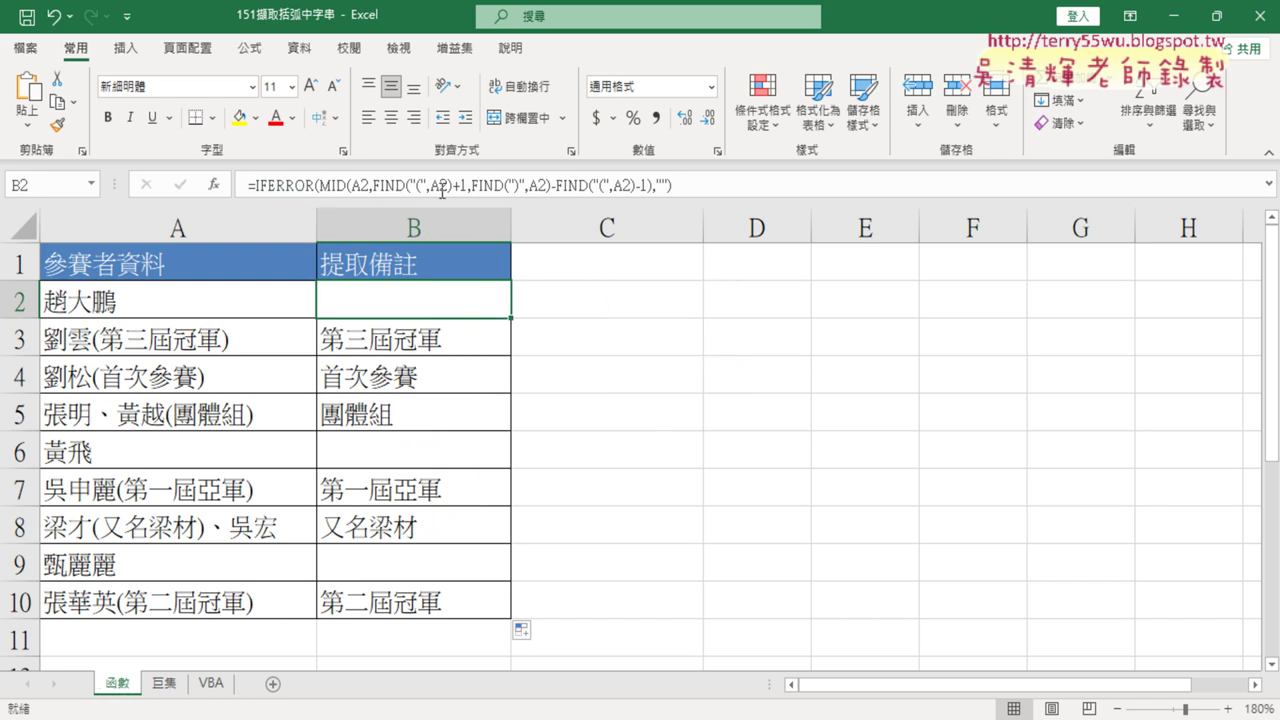
Step: Refill B2's formula through B10 and make a copy of the 函數 sheet
{"action": "left_click_drag", "start_coordinate": [511, 318], "coordinate": [512, 617]}
{"action": "left_click", "coordinate": [643, 588]}
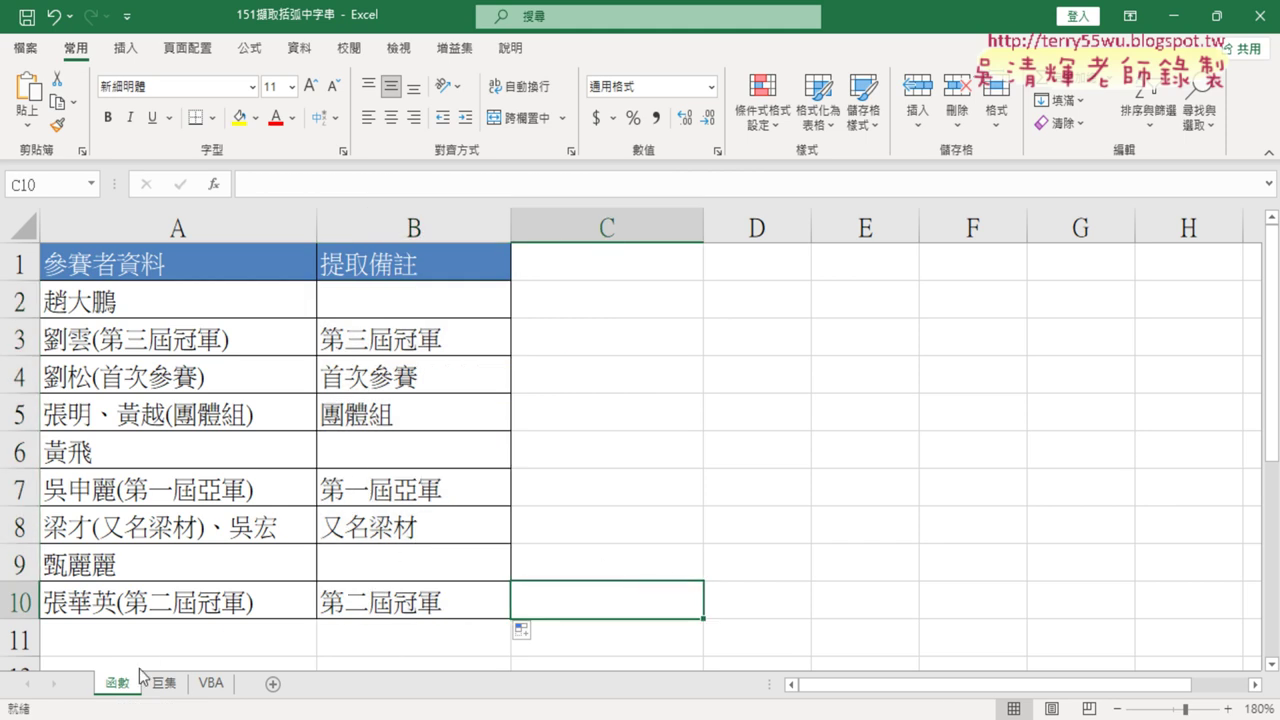
{"action": "left_click_drag", "start_coordinate": [123, 690], "coordinate": [176, 680]}
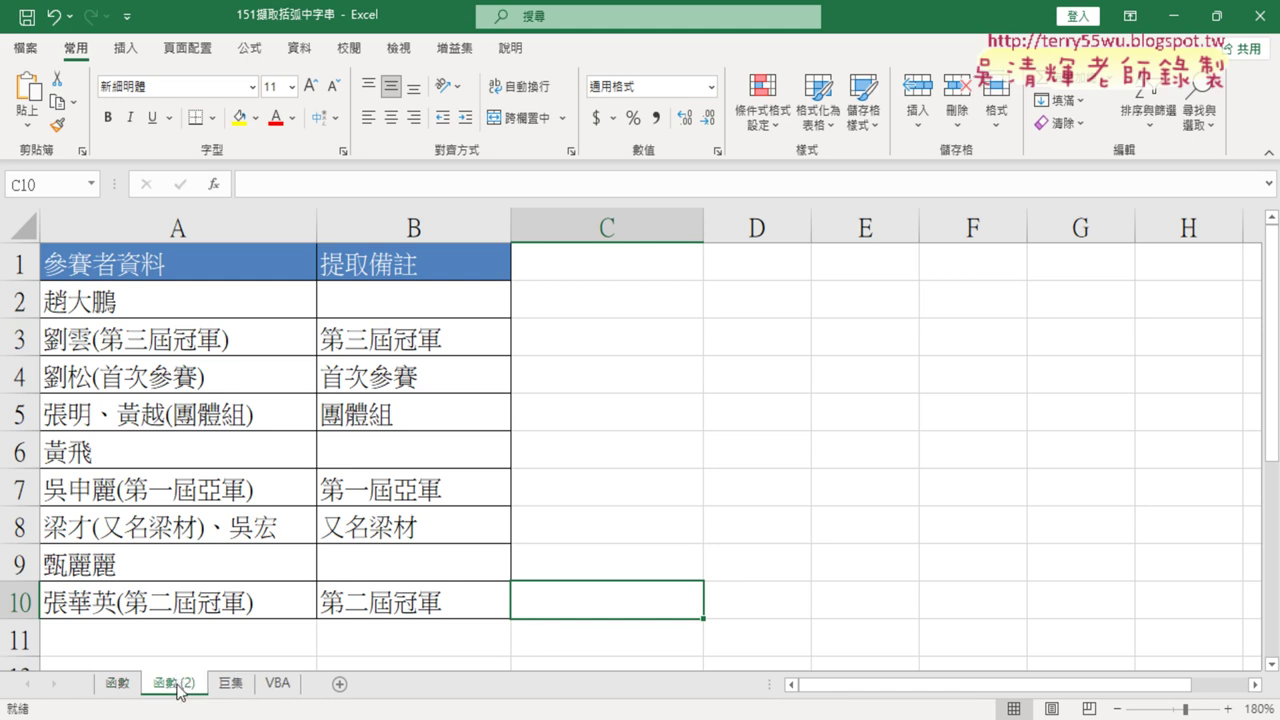
Step: Delete the grouped 巨集 and VBA sheets permanently
{"action": "right_click", "coordinate": [231, 688]}
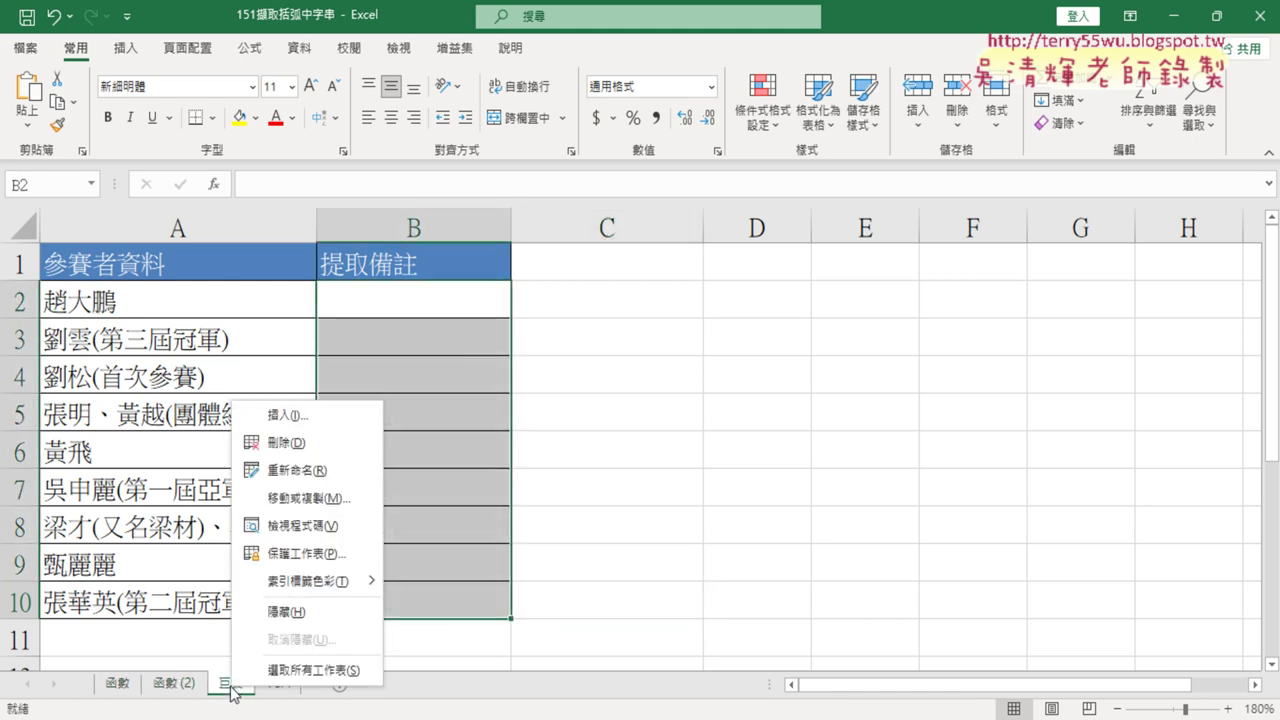
{"action": "left_click", "coordinate": [281, 692]}
{"action": "left_click", "coordinate": [281, 692], "text": "ctrl"}
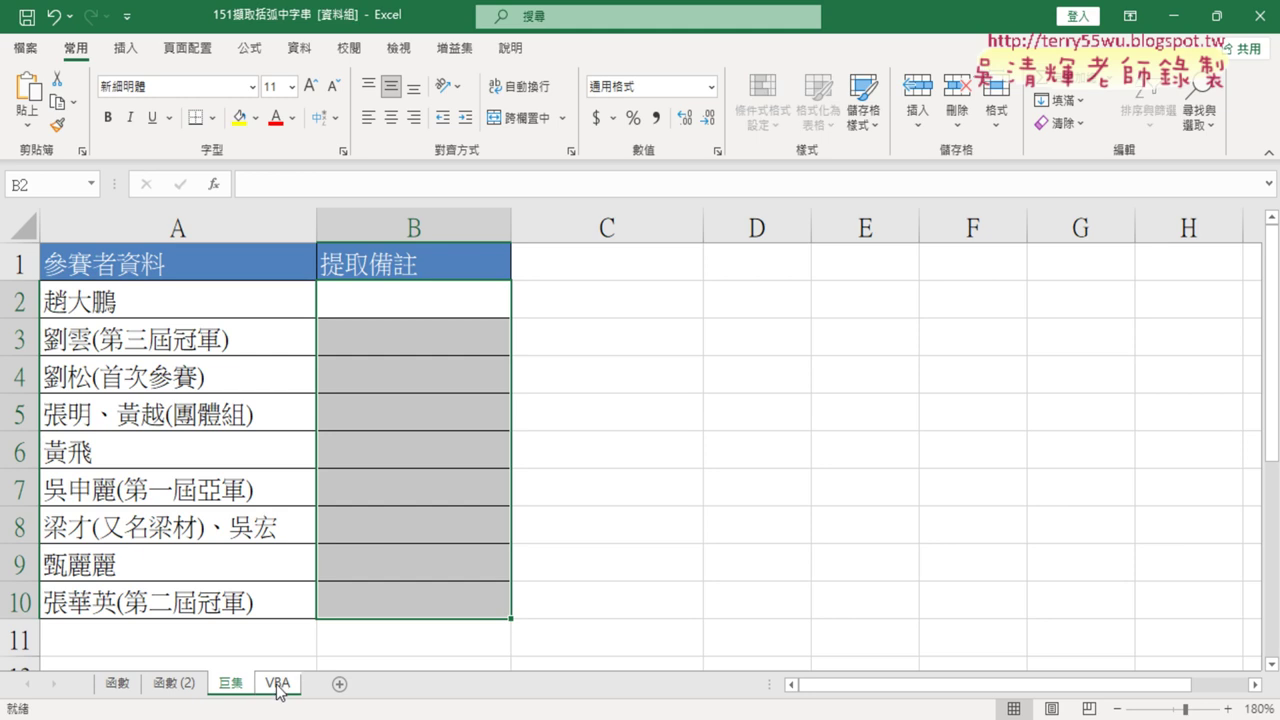
{"action": "right_click", "coordinate": [280, 690]}
{"action": "left_click", "coordinate": [345, 413]}
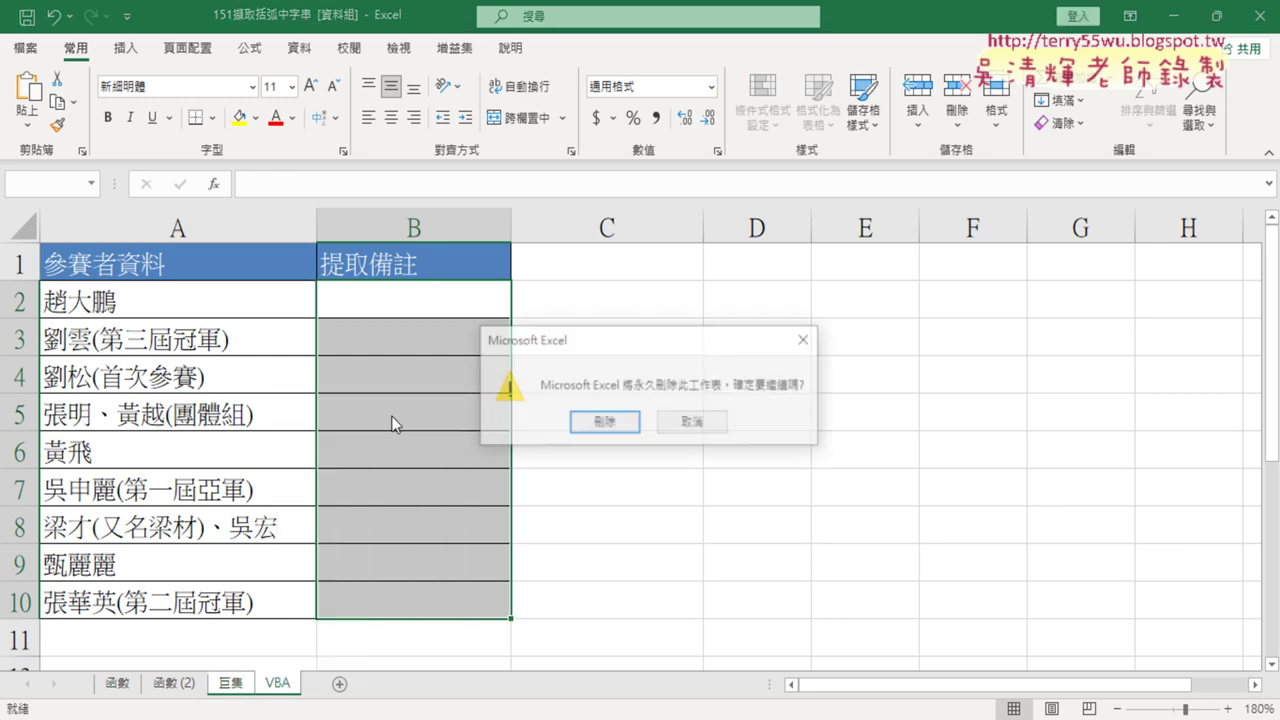
{"action": "left_click", "coordinate": [531, 425]}
Step: Rename the 函數 (2) sheet to 巨集
{"action": "double_click", "coordinate": [188, 684]}
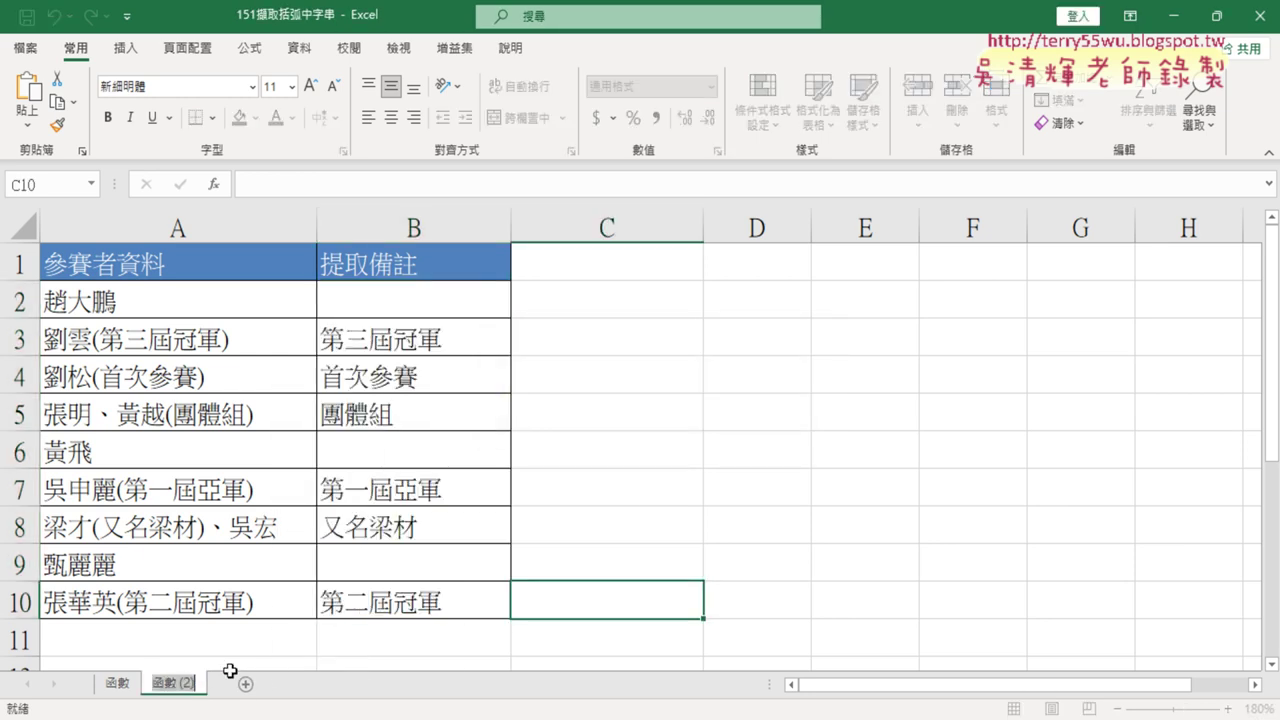
{"action": "key", "text": "Return"}
{"action": "type", "text": "ㄐㄩ"}
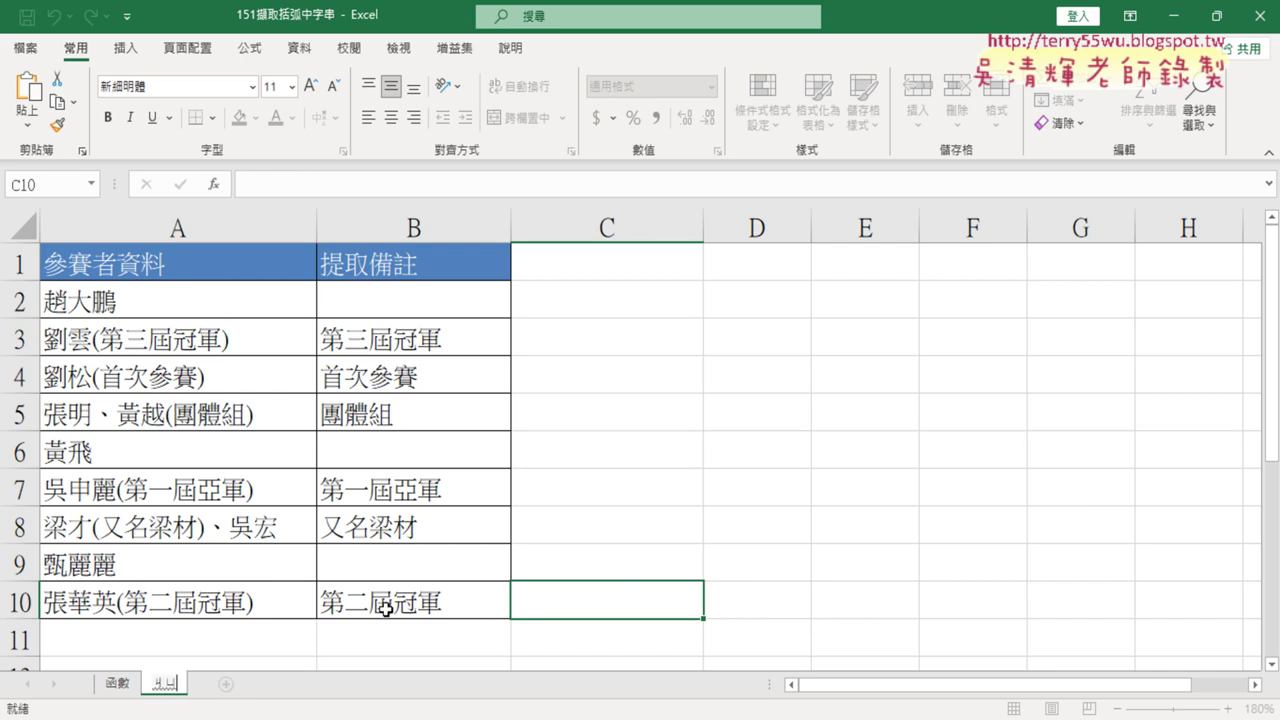
{"action": "type", "text": "4ㄐ"}
{"action": "type", "text": "ㄧˊ"}
{"action": "key", "text": "Down"}
{"action": "key", "text": "Return"}
{"action": "left_click", "coordinate": [690, 333]}
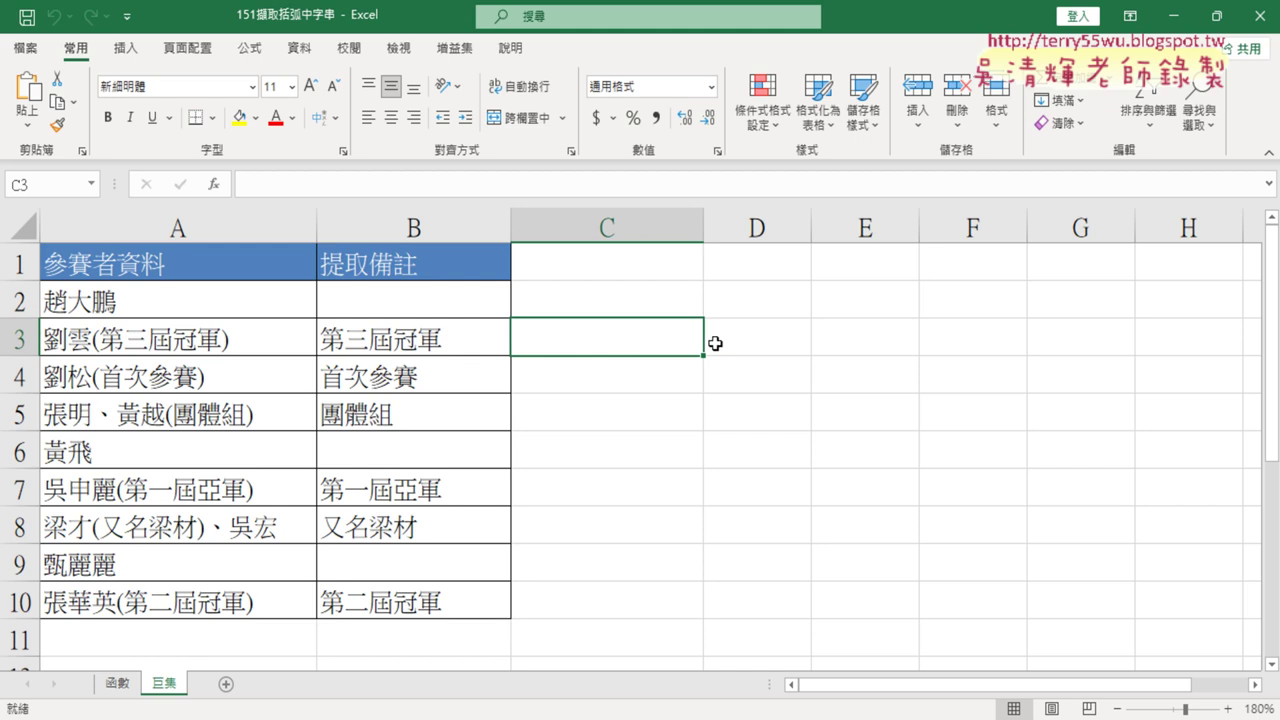
Step: Turn on the 開發人員 (Developer) tab in the Customize Ribbon options
{"action": "left_click_drag", "start_coordinate": [434, 300], "coordinate": [438, 598]}
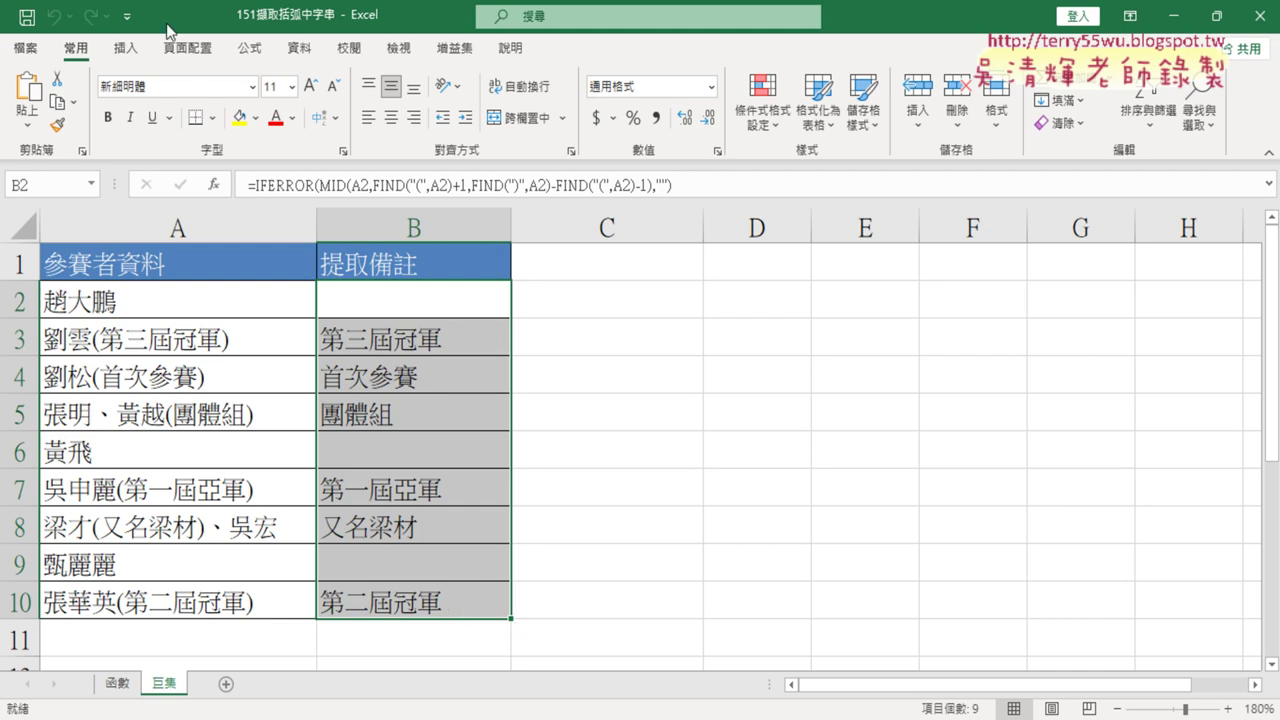
{"action": "left_click", "coordinate": [130, 14]}
{"action": "left_click", "coordinate": [203, 411]}
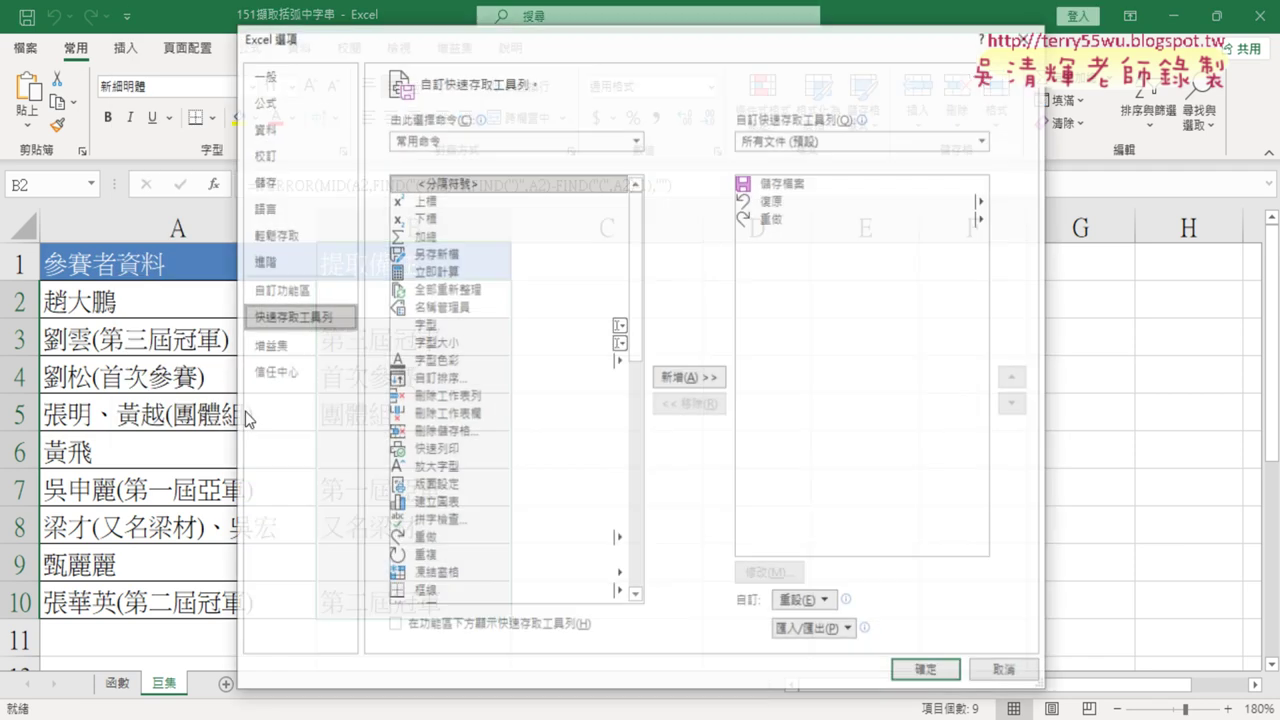
{"action": "left_click", "coordinate": [289, 292]}
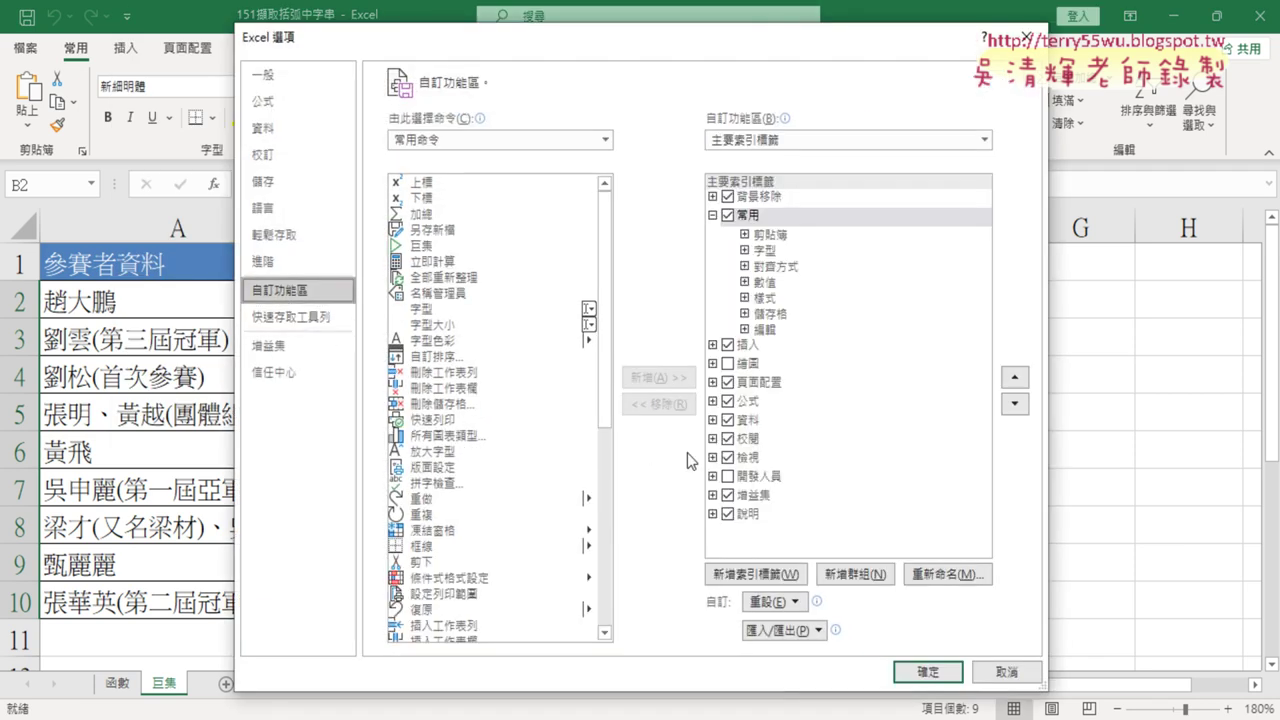
{"action": "left_click", "coordinate": [727, 477]}
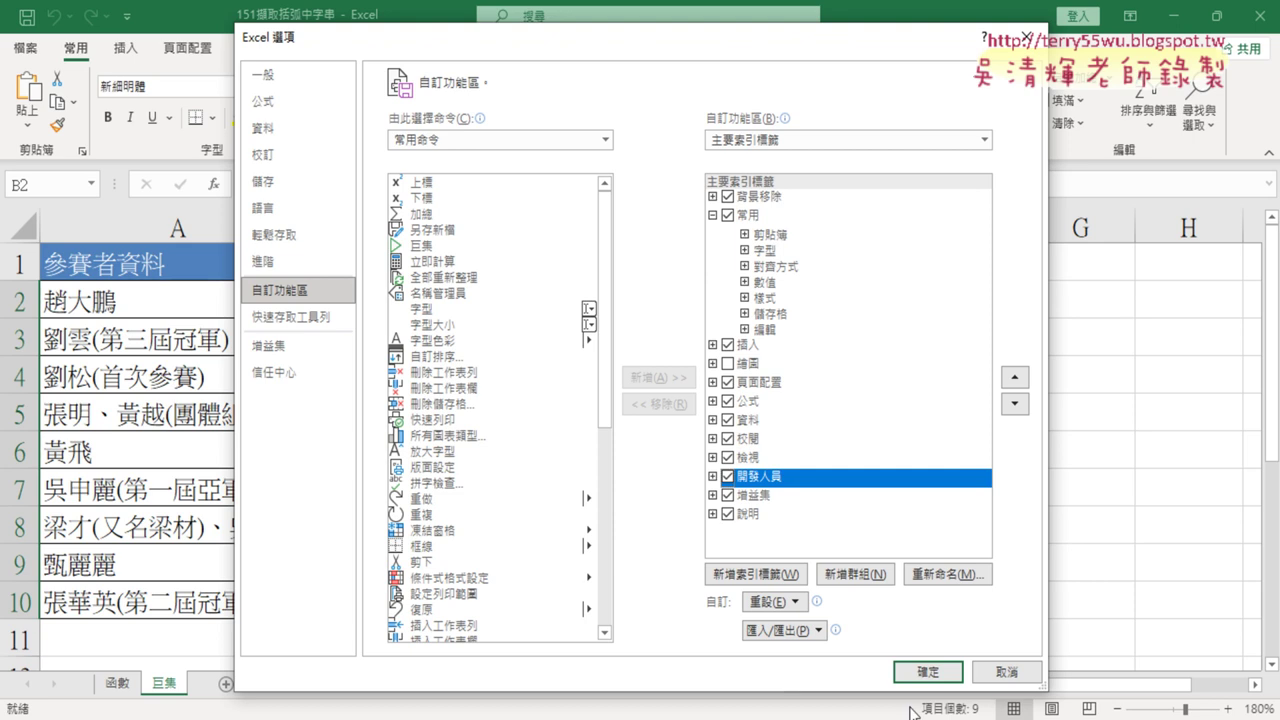
{"action": "left_click", "coordinate": [927, 680]}
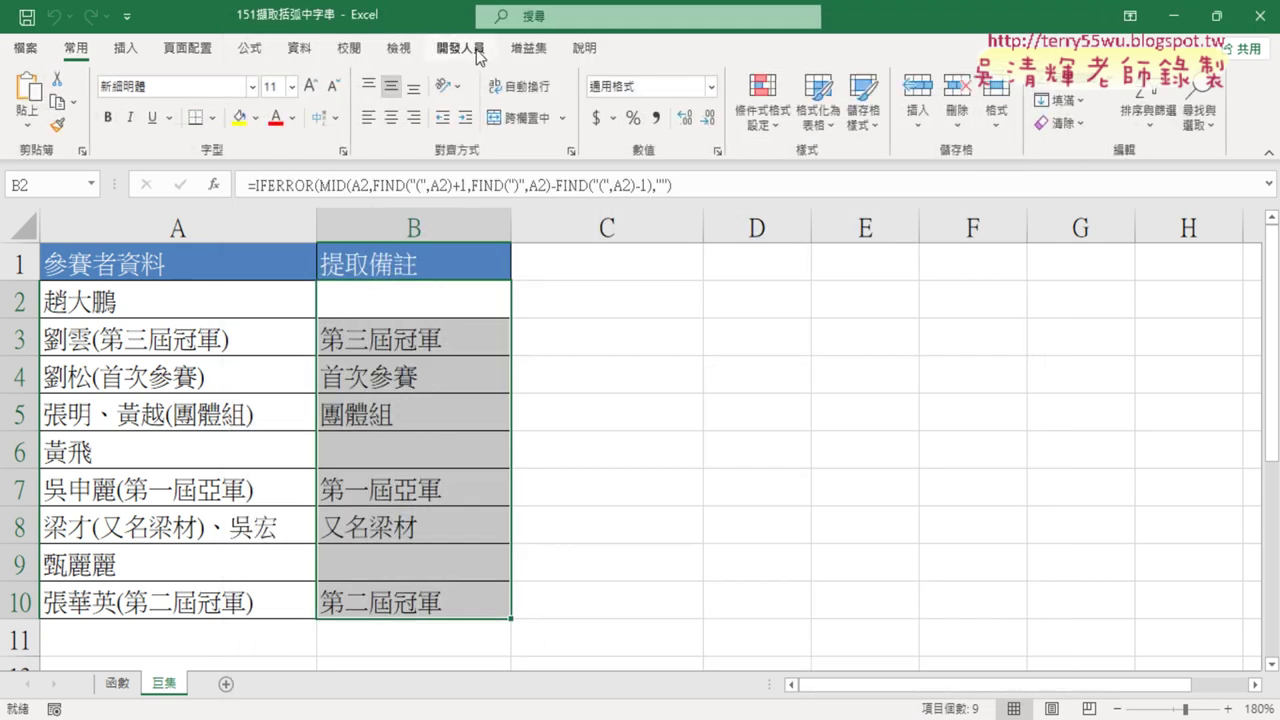
Step: Switch to the 開發人員 (Developer) tab to show the Record Macro, Macros and Insert controls
{"action": "left_click", "coordinate": [461, 50]}
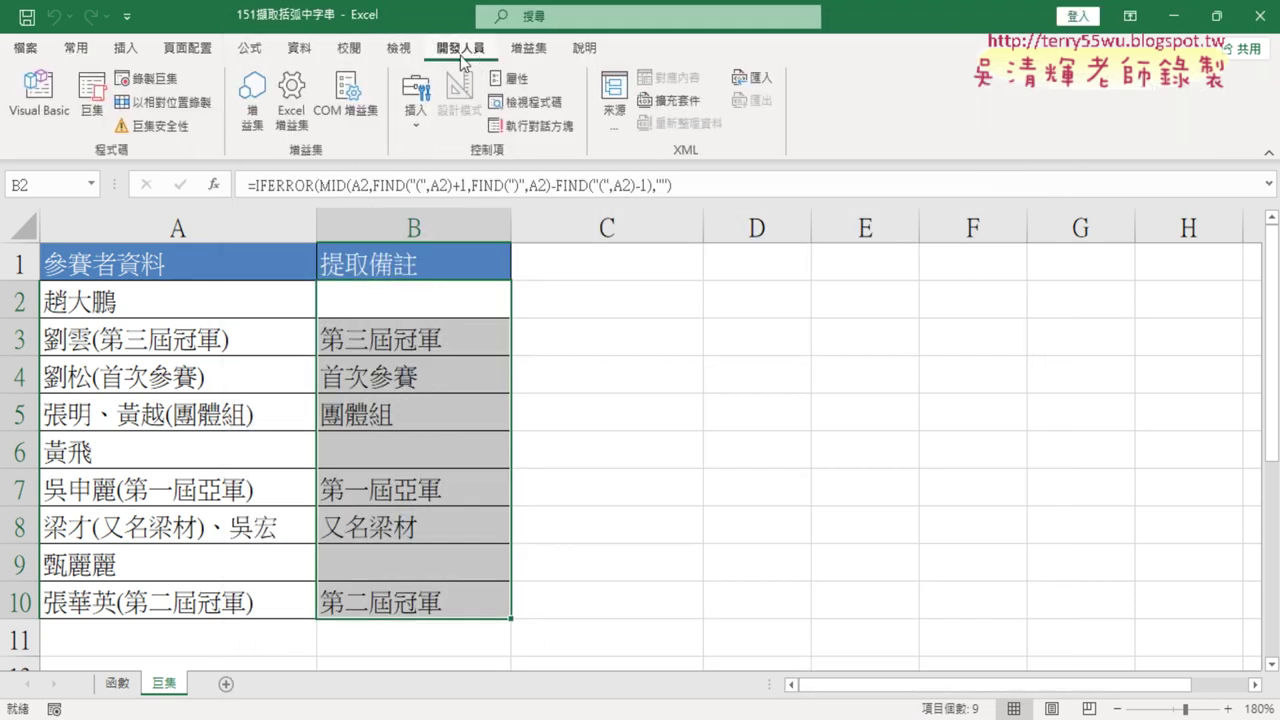
{"action": "left_click", "coordinate": [185, 82]}
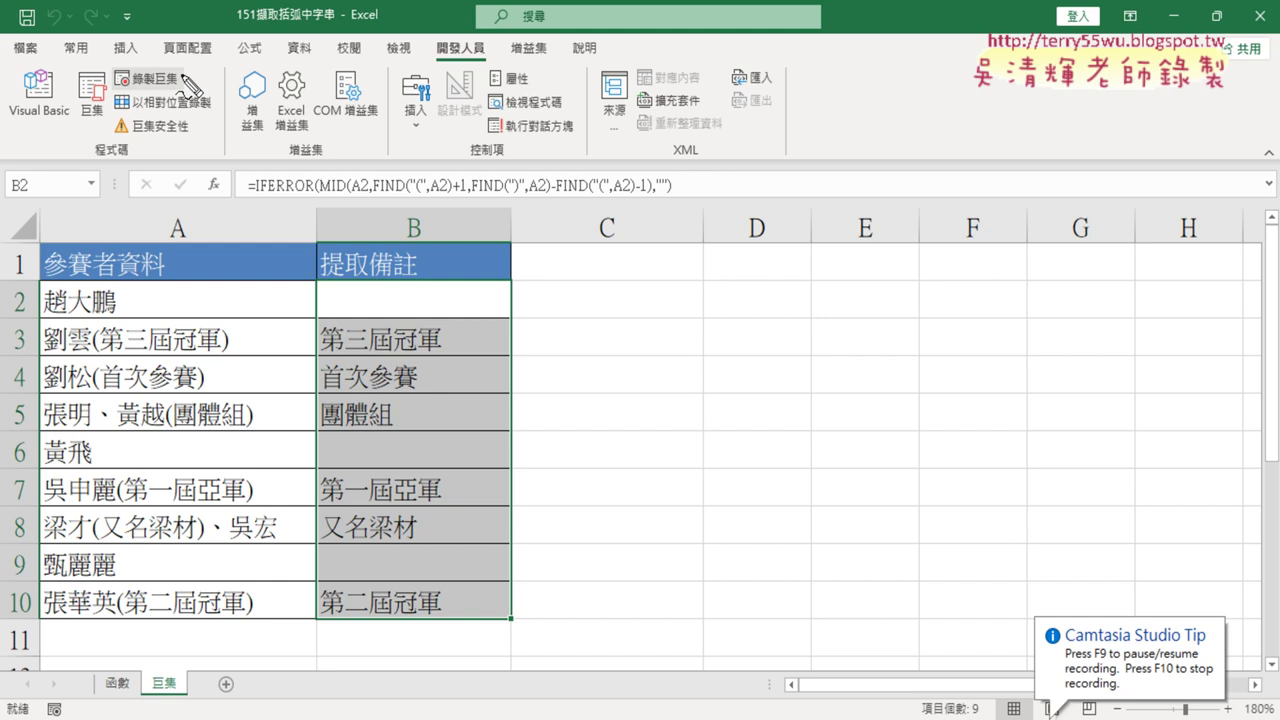
{"action": "mouse_move", "coordinate": [128, 97]}
{"action": "left_mouse_down"}
{"action": "mouse_move", "coordinate": [190, 92]}
{"action": "mouse_move", "coordinate": [104, 142]}
{"action": "left_mouse_up"}
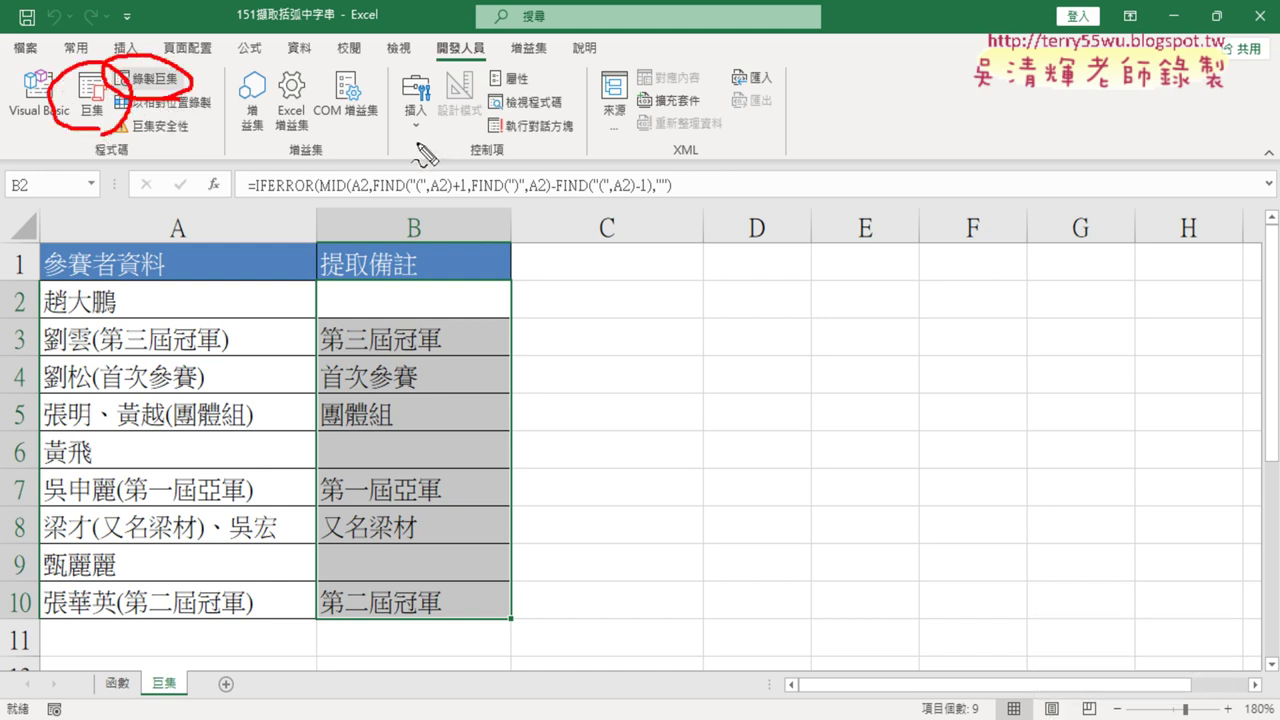
{"action": "mouse_move", "coordinate": [404, 143]}
{"action": "left_mouse_down"}
{"action": "mouse_move", "coordinate": [420, 72]}
{"action": "mouse_move", "coordinate": [412, 158]}
{"action": "left_mouse_up"}
{"action": "mouse_move", "coordinate": [608, 334]}
{"action": "left_mouse_down"}
{"action": "mouse_move", "coordinate": [756, 325]}
{"action": "mouse_move", "coordinate": [755, 337]}
{"action": "left_mouse_up"}
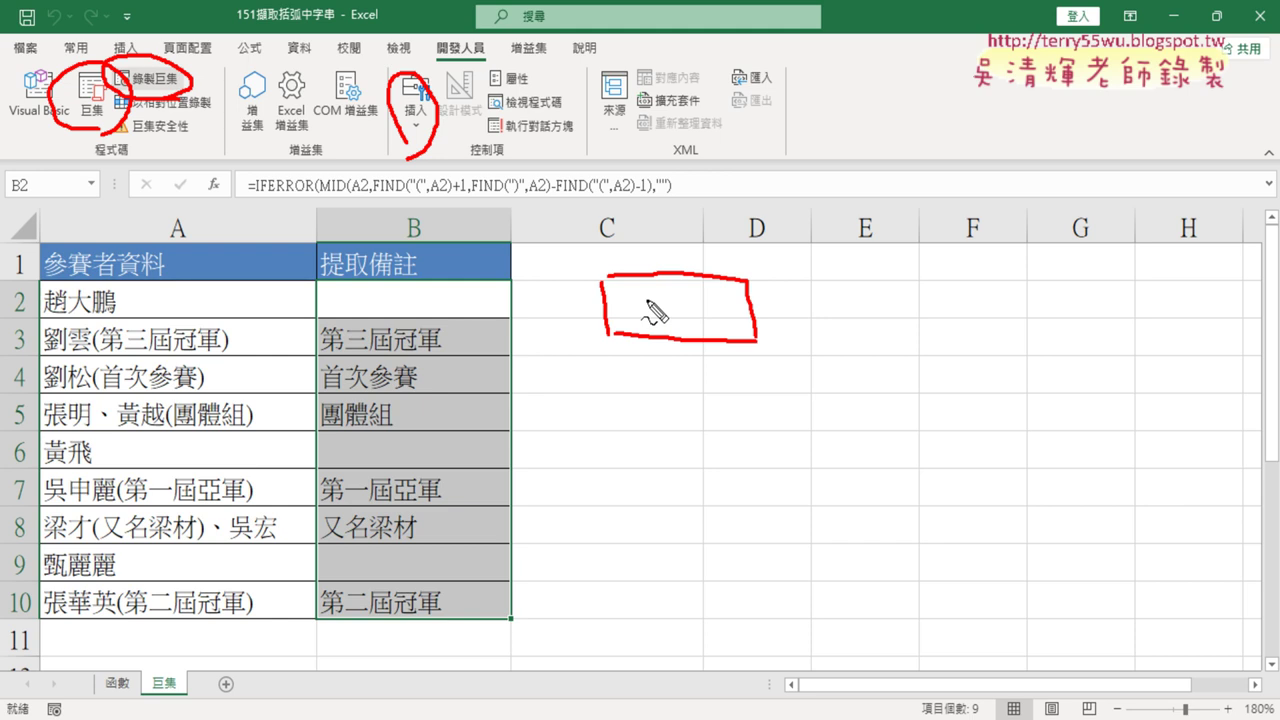
{"action": "key", "text": "Escape"}
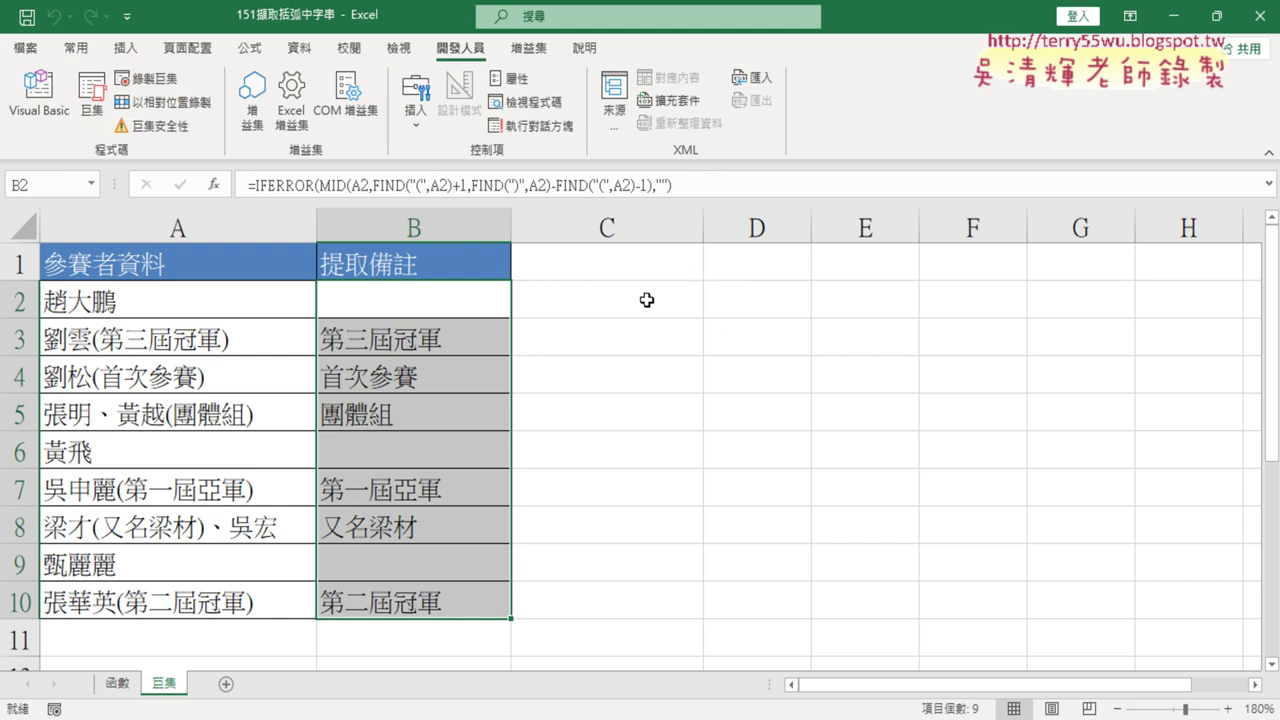
{"action": "left_click", "coordinate": [680, 303]}
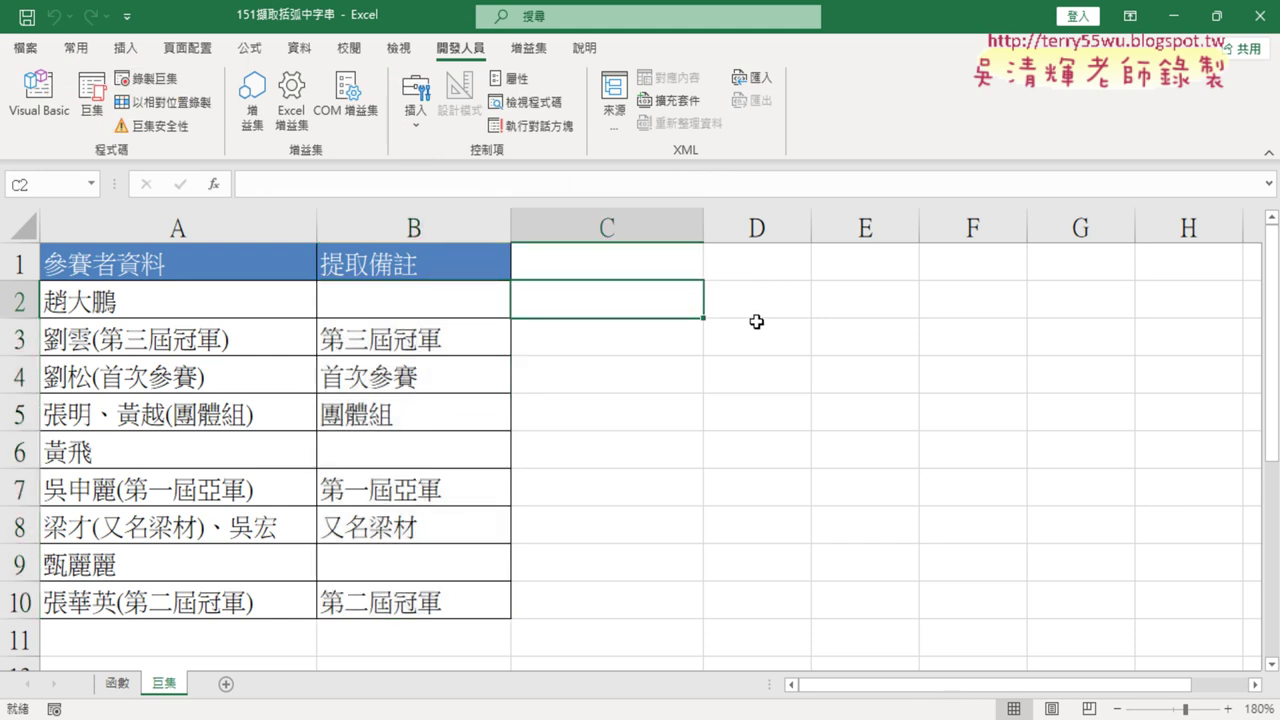
Step: Inspect the IFERROR(MID(...)) parenthesis-extraction formula in cell B2
{"action": "left_click", "coordinate": [797, 324]}
{"action": "left_click", "coordinate": [464, 315]}
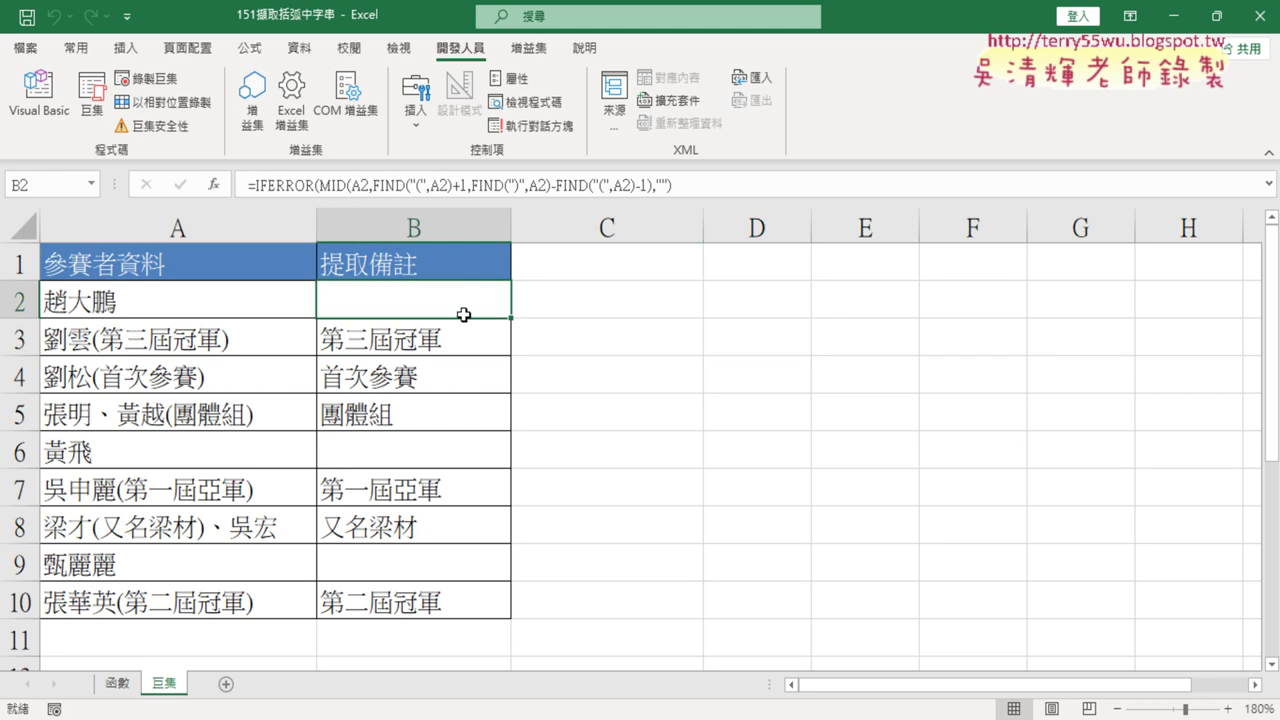
{"action": "left_click", "coordinate": [910, 341]}
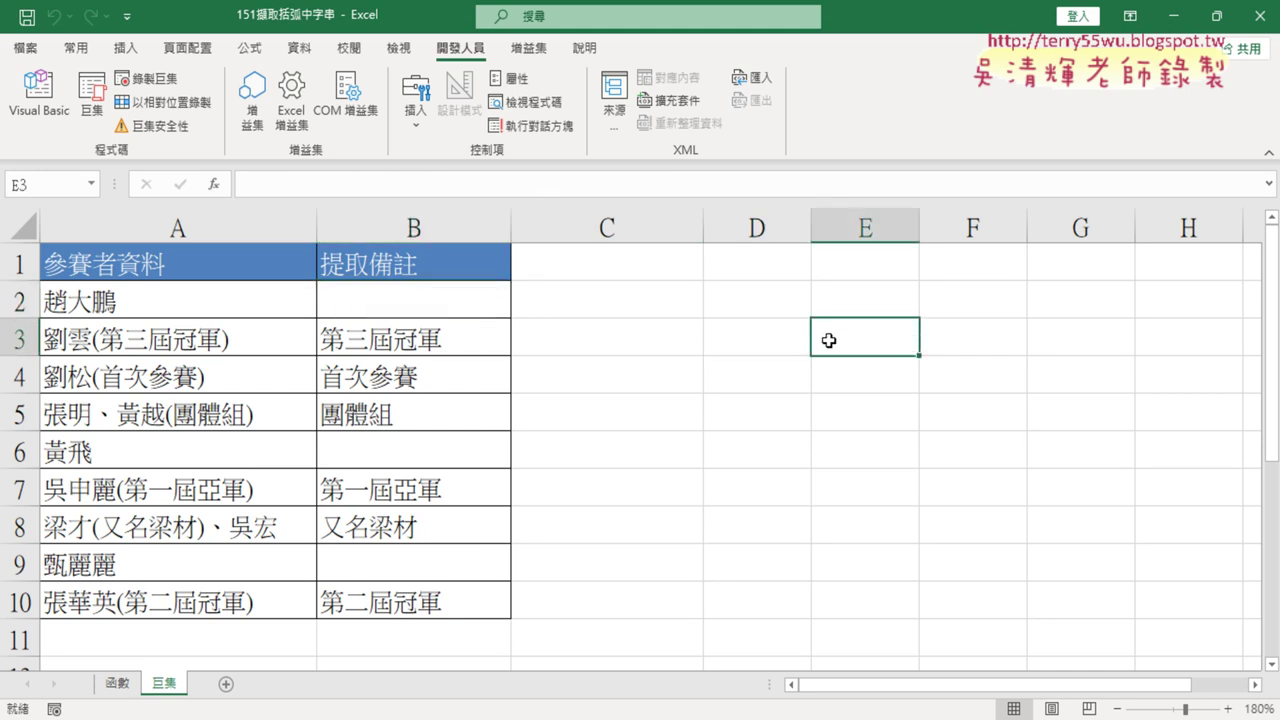
{"action": "left_click", "coordinate": [442, 305]}
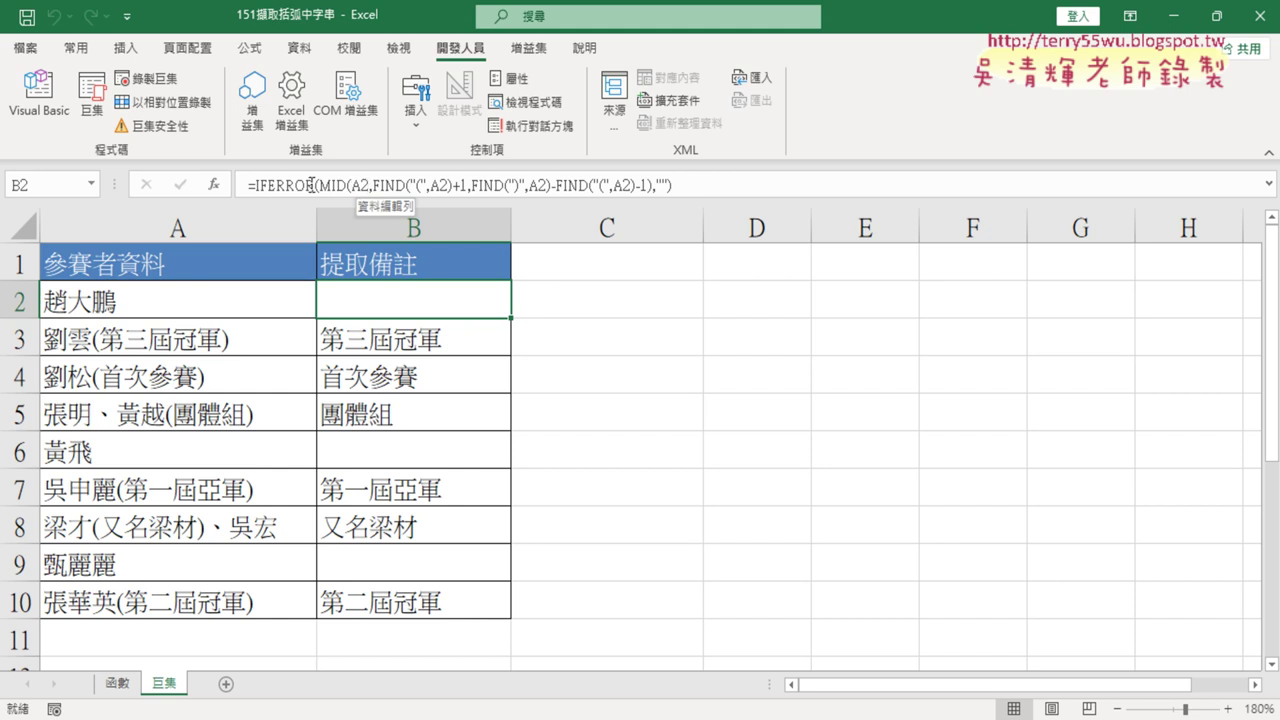
Step: Re-confirm the B2 formula and fill it down to B10, leaving B2, B6 and B9 blank
{"action": "left_click", "coordinate": [311, 186]}
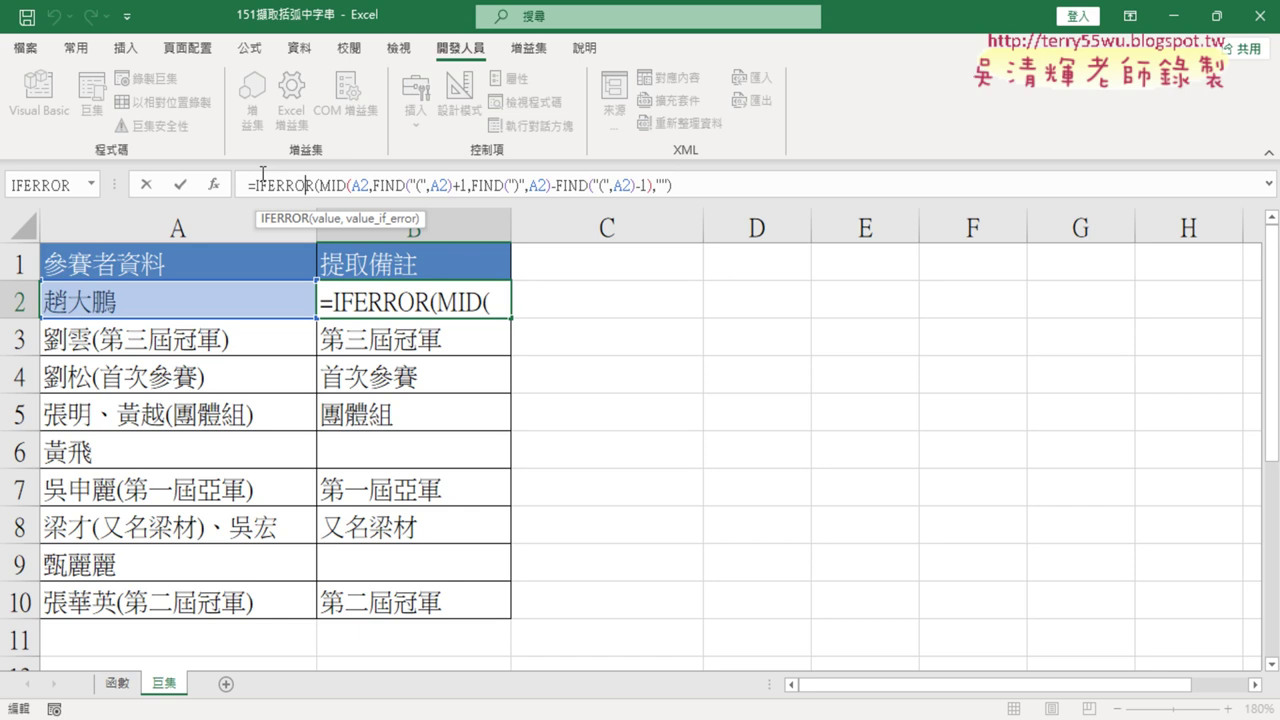
{"action": "left_click", "coordinate": [181, 185]}
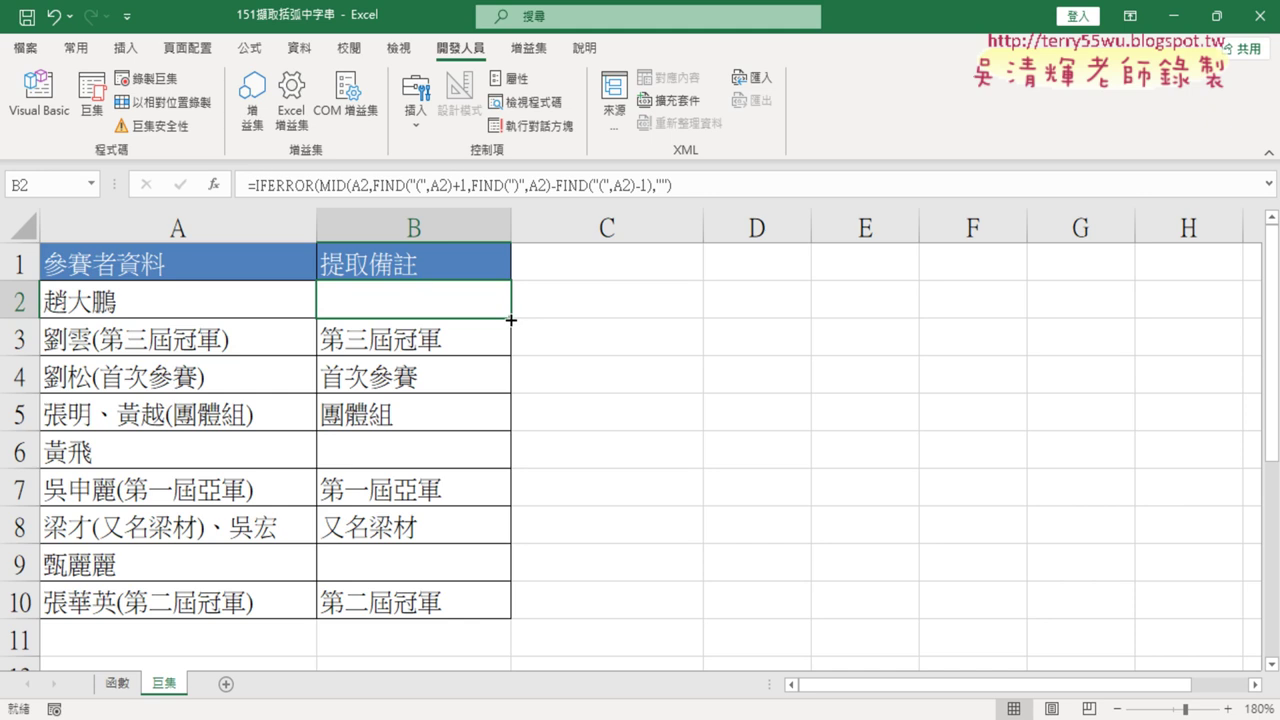
{"action": "double_click", "coordinate": [510, 320]}
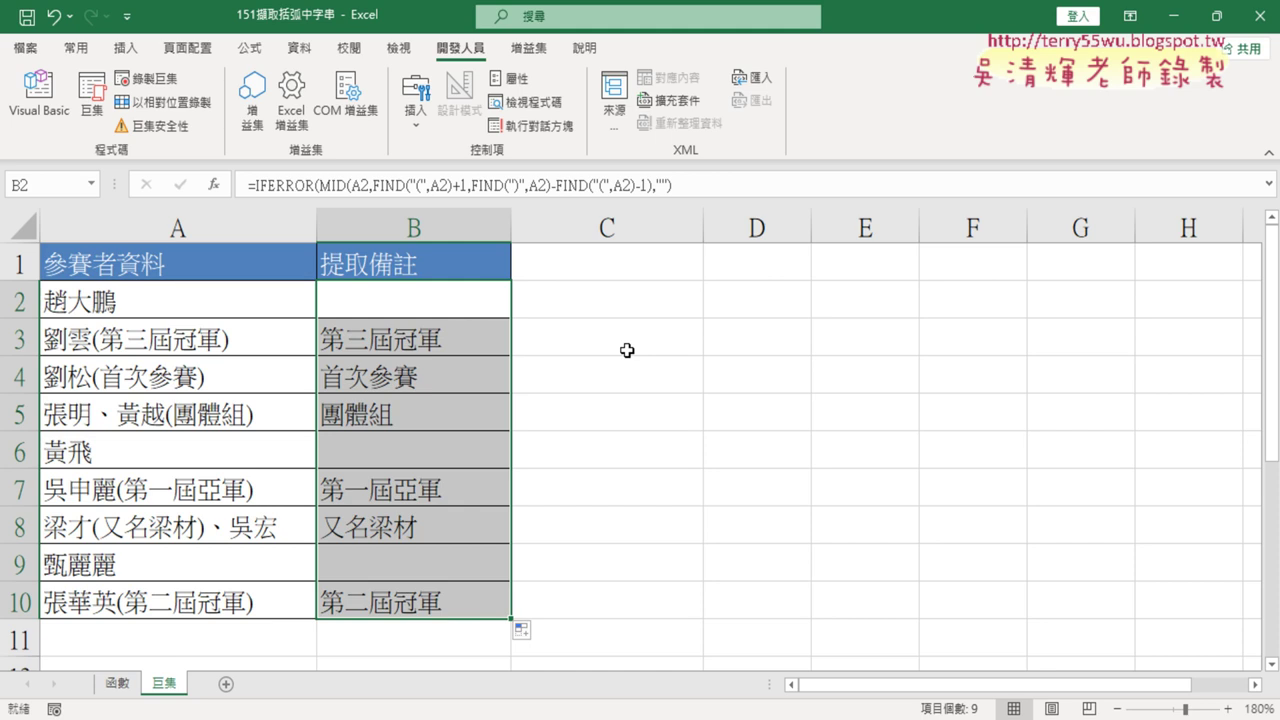
{"action": "left_click", "coordinate": [748, 340]}
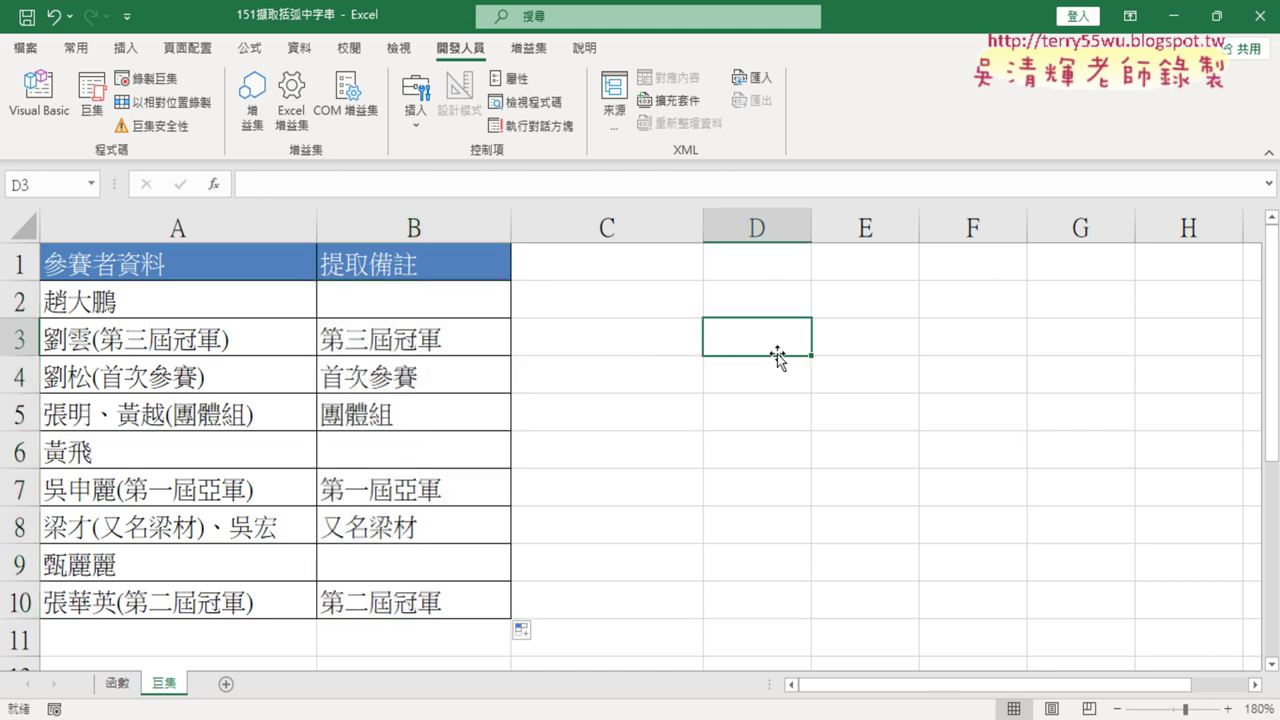
{"action": "left_click", "coordinate": [430, 299]}
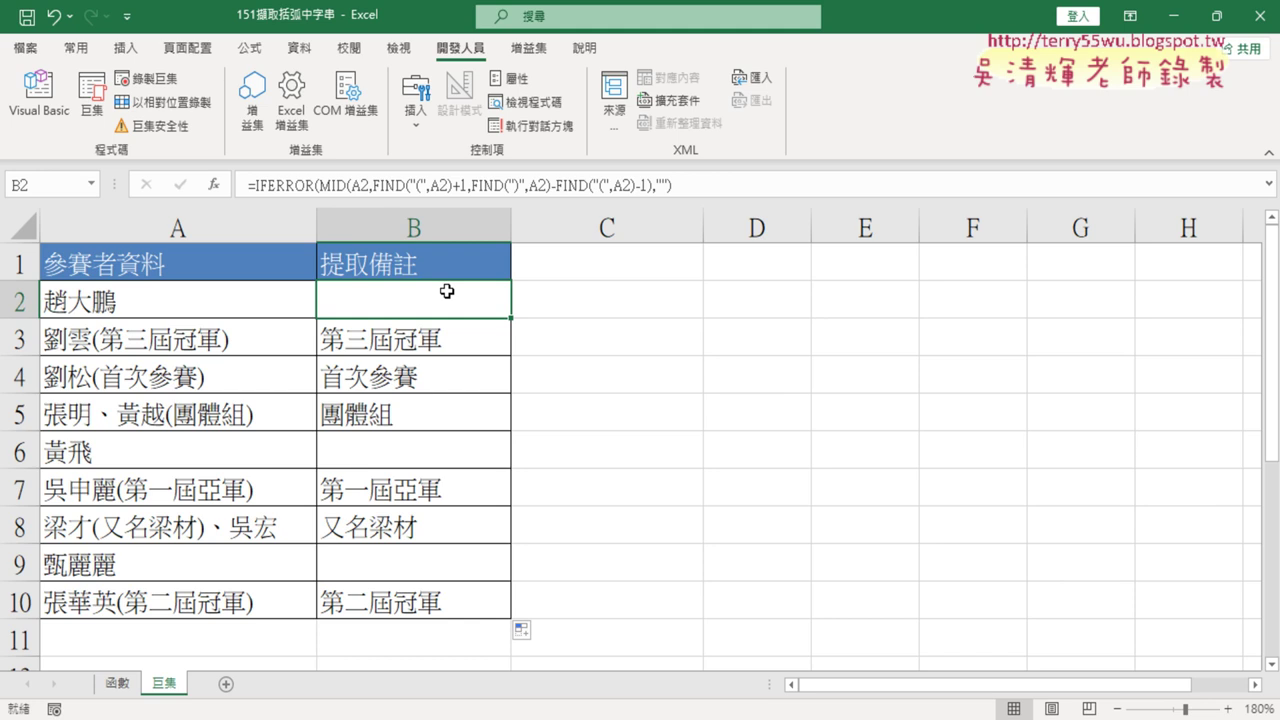
{"action": "left_click_drag", "start_coordinate": [447, 291], "coordinate": [471, 595]}
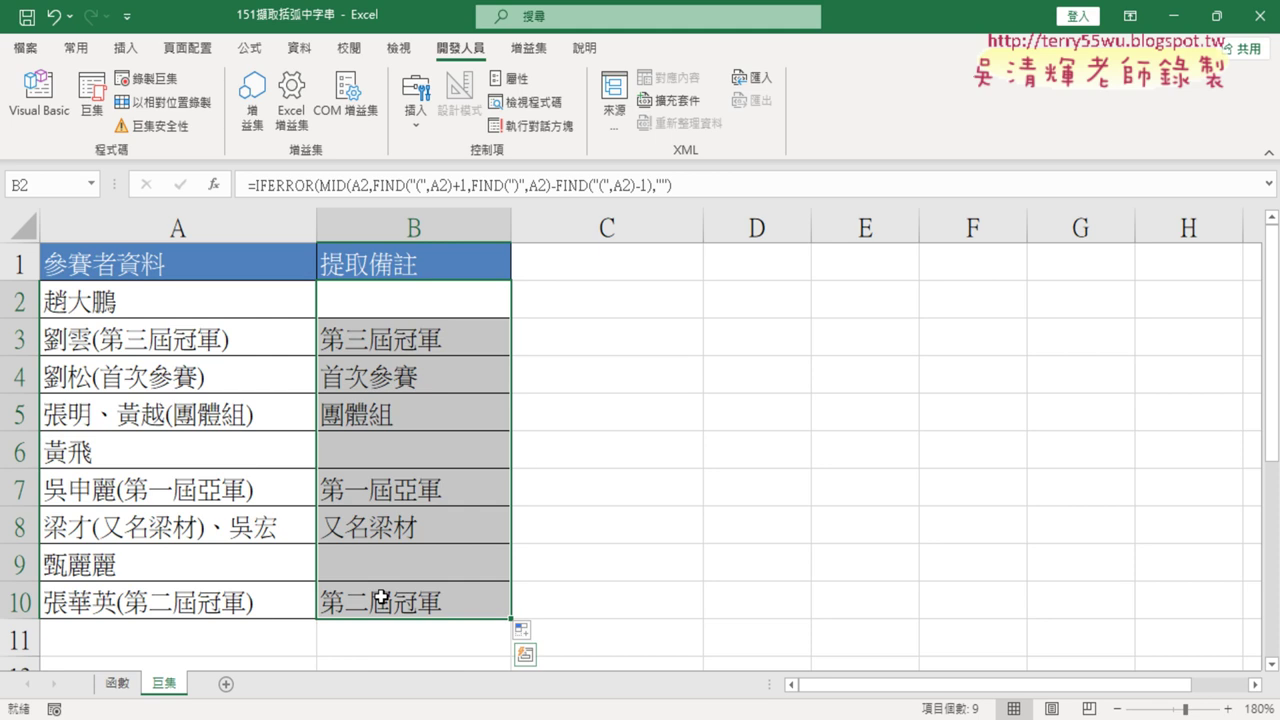
{"action": "left_click", "coordinate": [712, 484]}
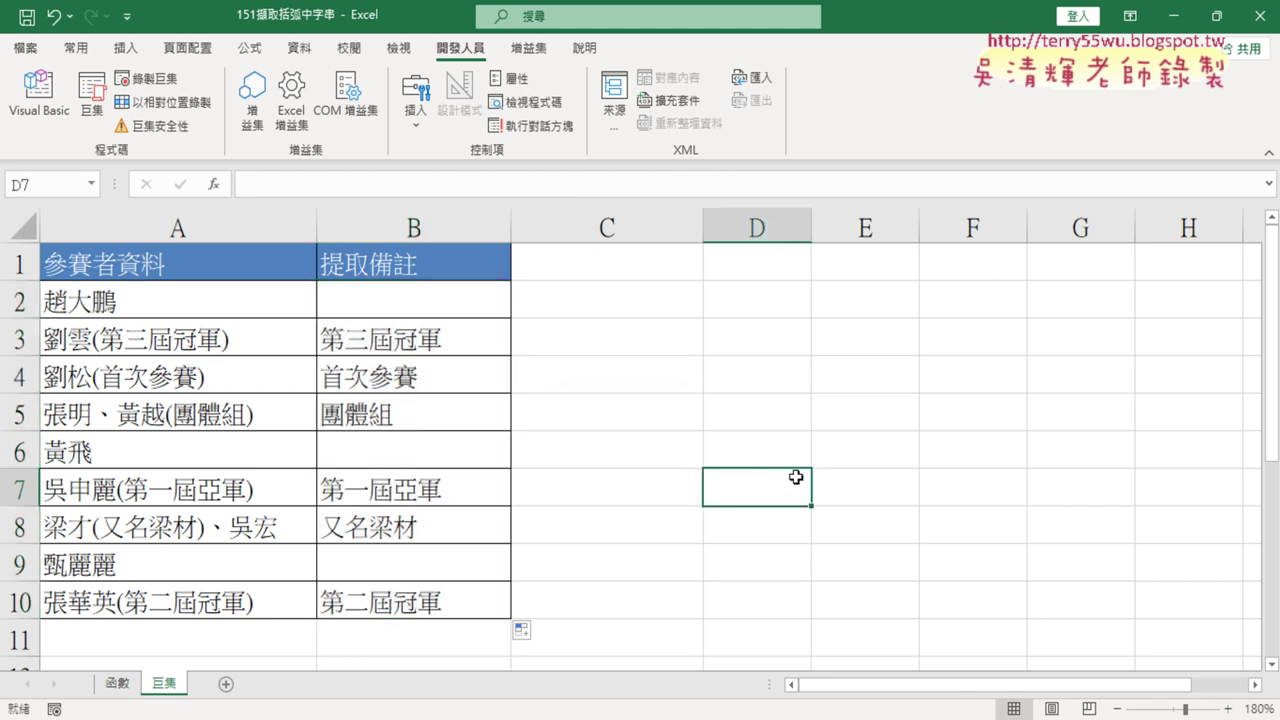
{"action": "left_click", "coordinate": [450, 302]}
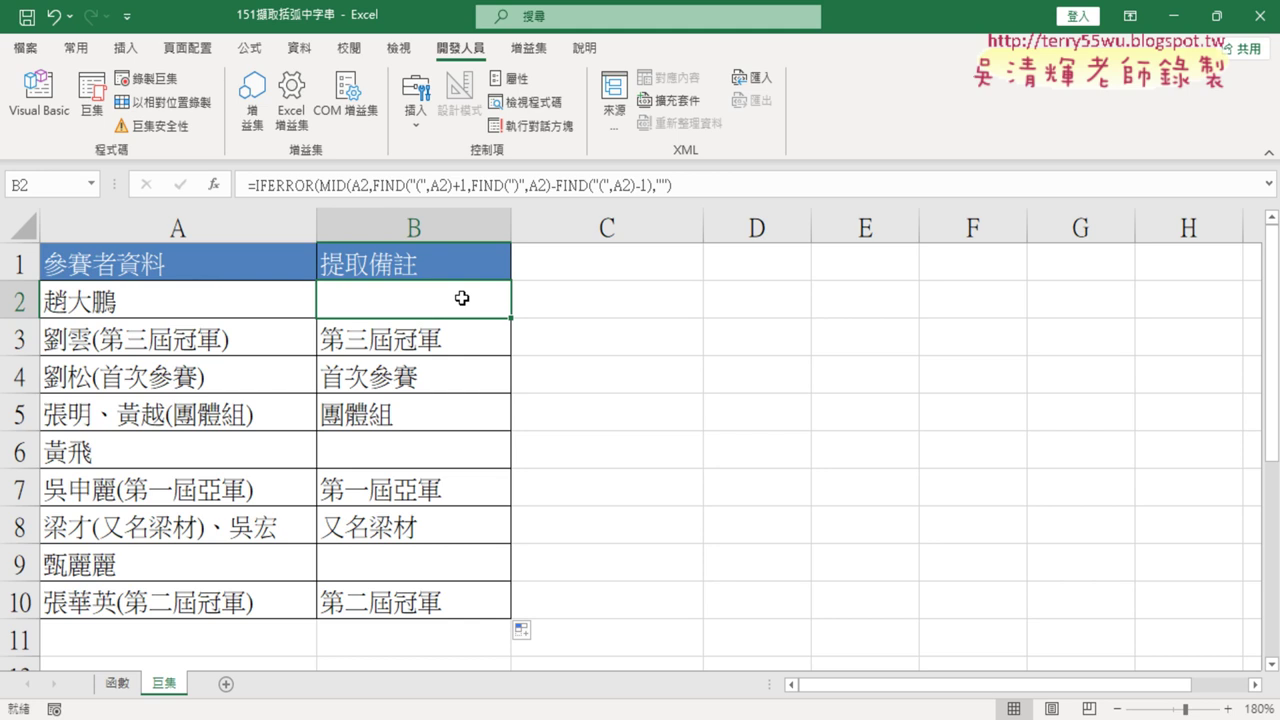
{"action": "key", "text": "ctrl+shift+Down"}
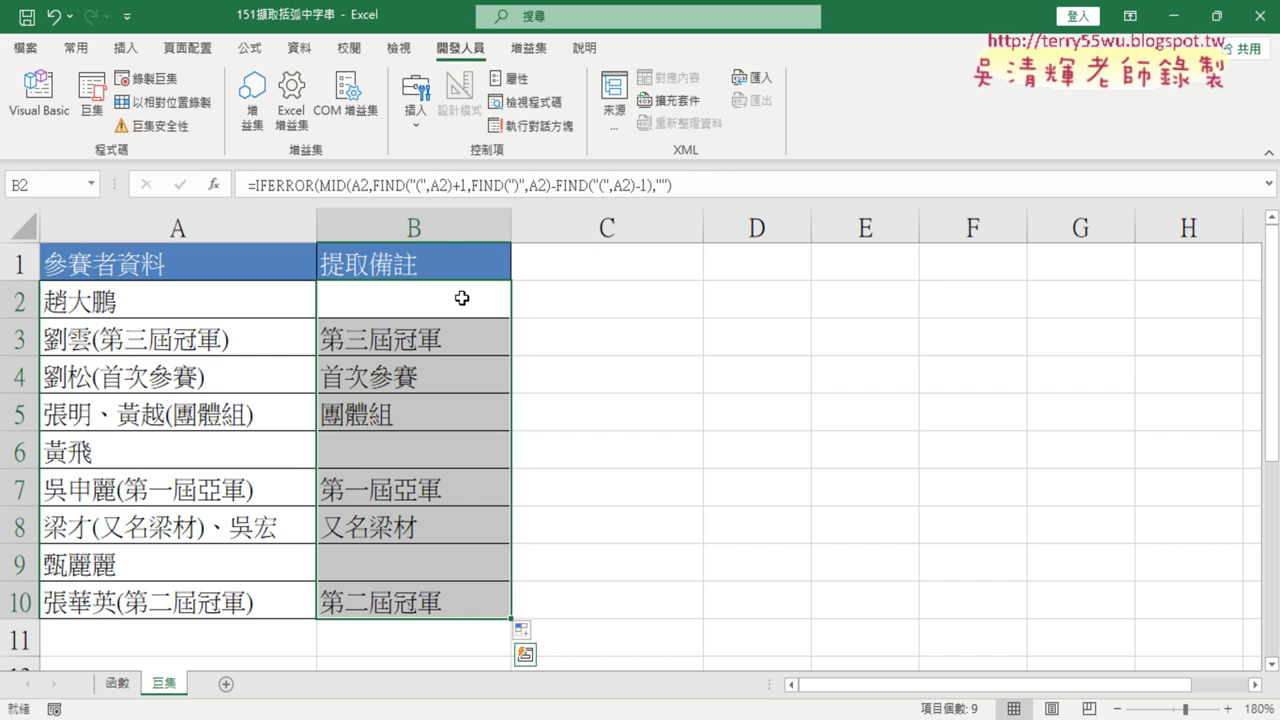
{"action": "key", "text": "Delete"}
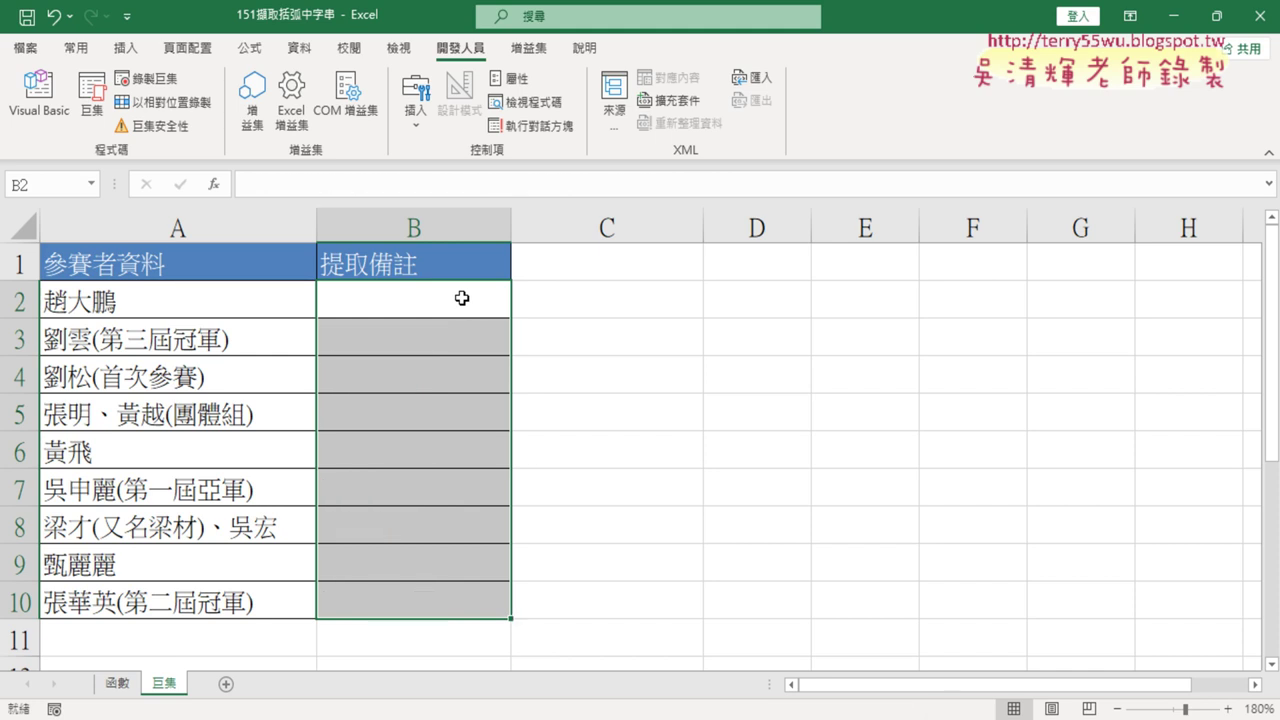
{"action": "key", "text": "ctrl+z"}
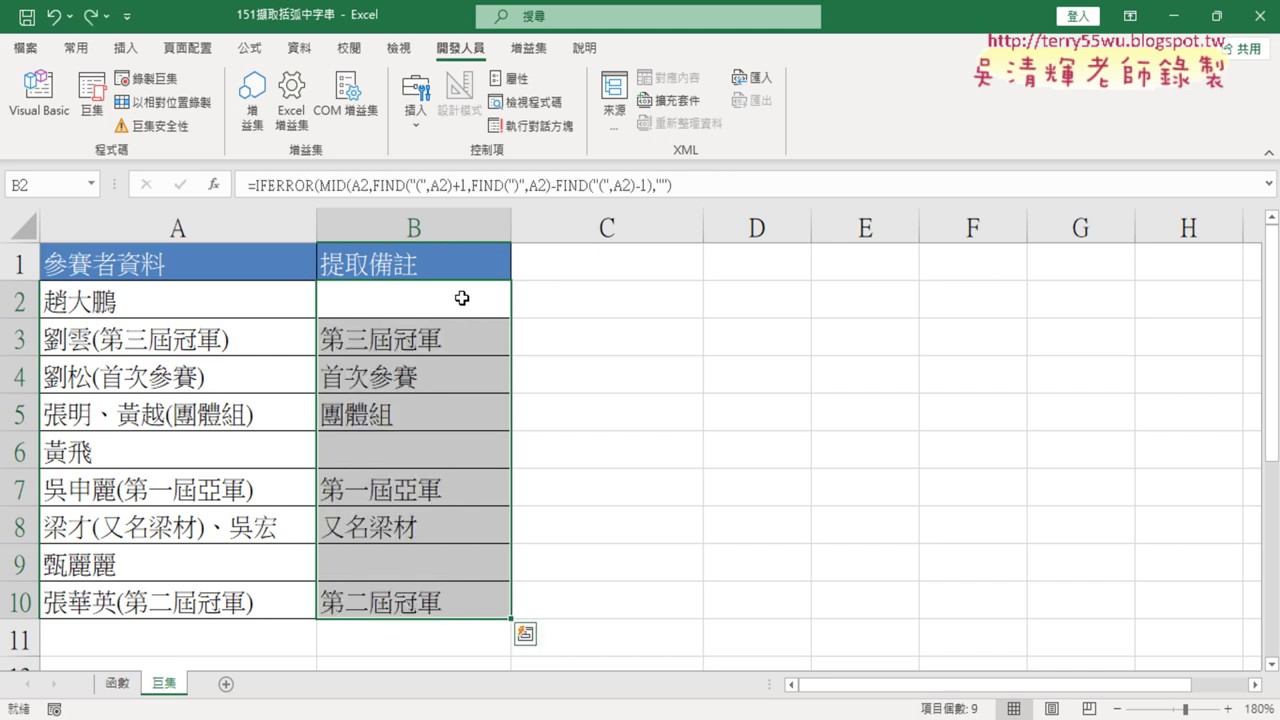
{"action": "left_click", "coordinate": [676, 354]}
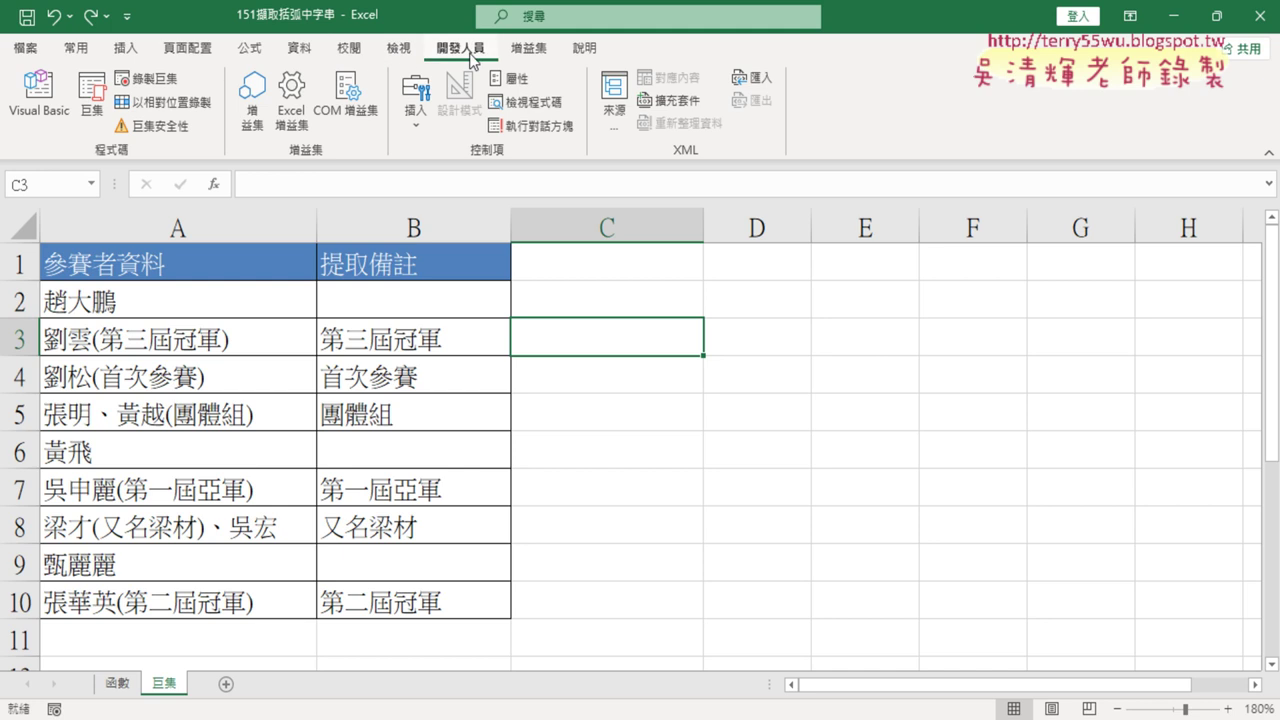
{"action": "left_click", "coordinate": [120, 685]}
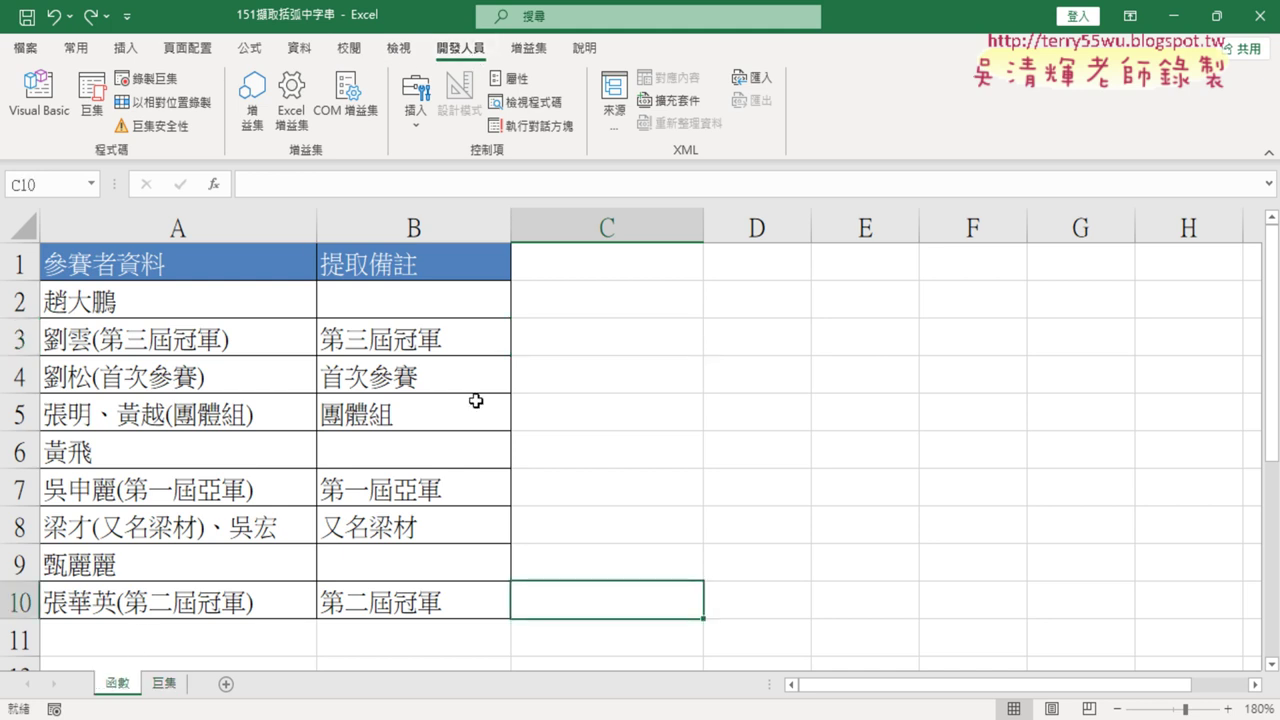
{"action": "left_click", "coordinate": [452, 292]}
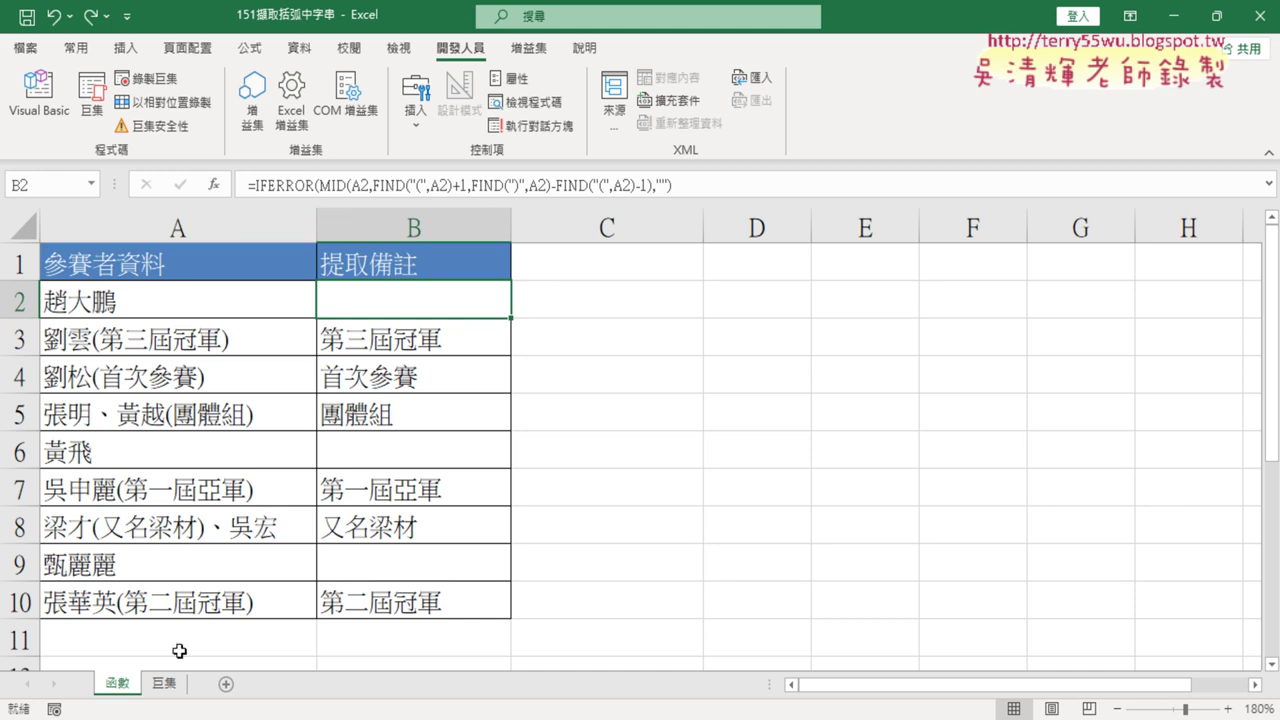
{"action": "left_click", "coordinate": [164, 684]}
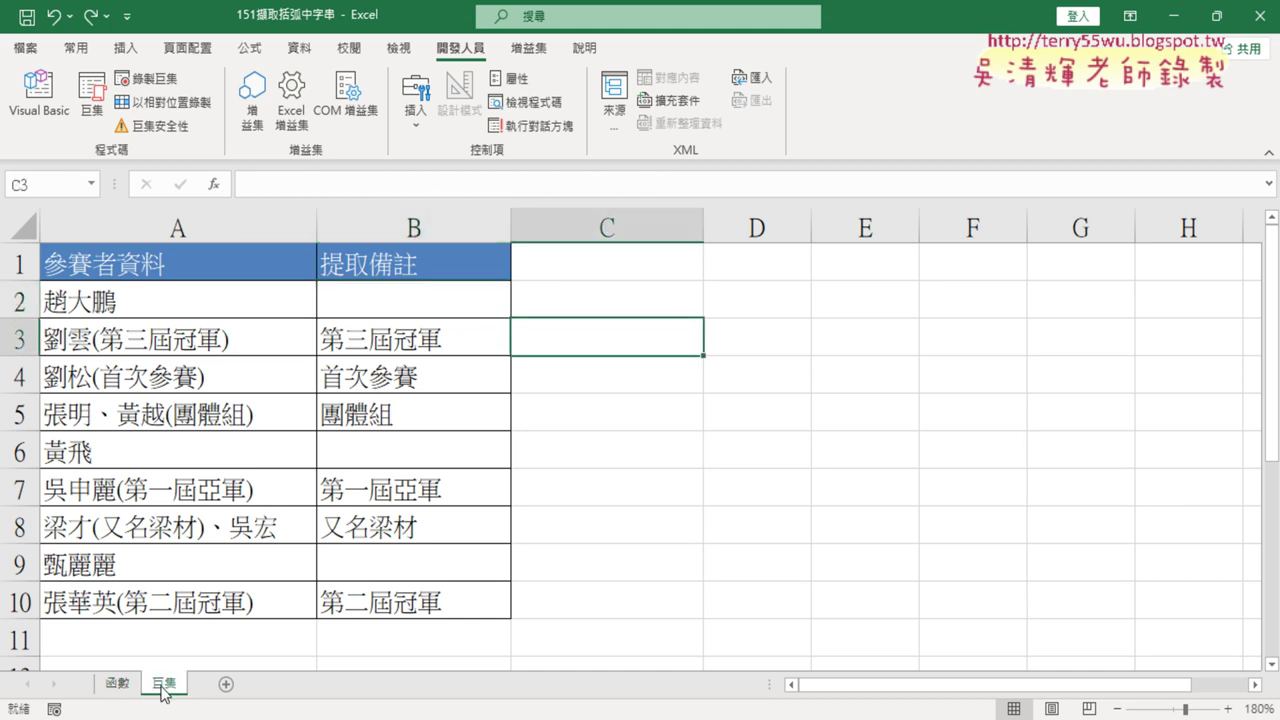